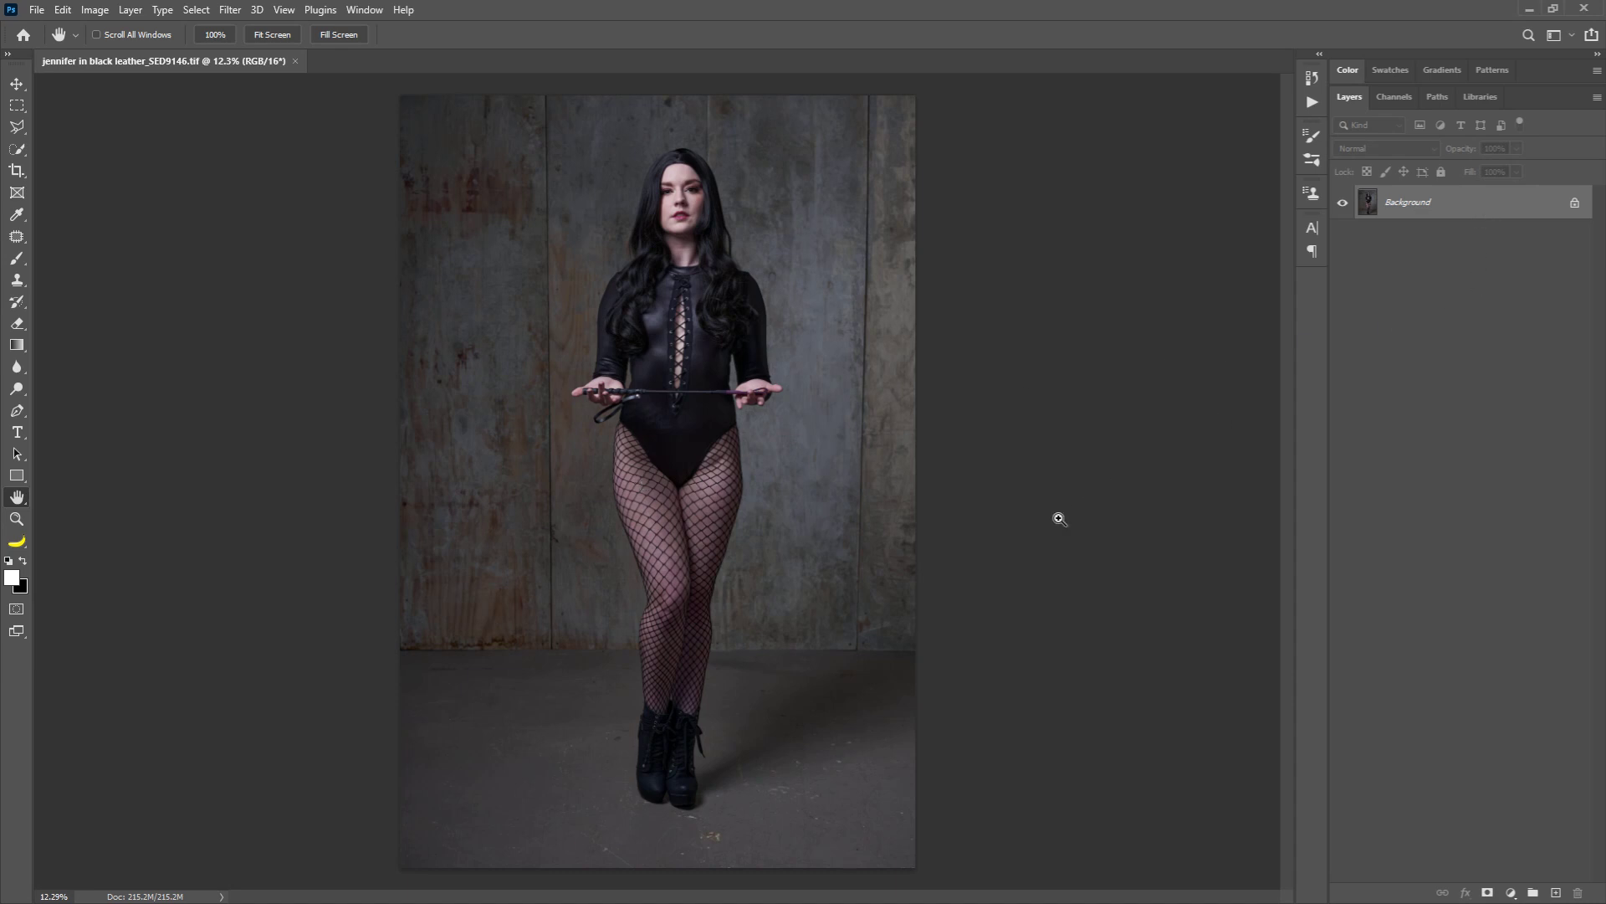
Step: Duplicate the Background layer and select the subject on the copy, checking the selection edge around the hand and sleeve
{"action": "key", "text": "ctrl+j"}
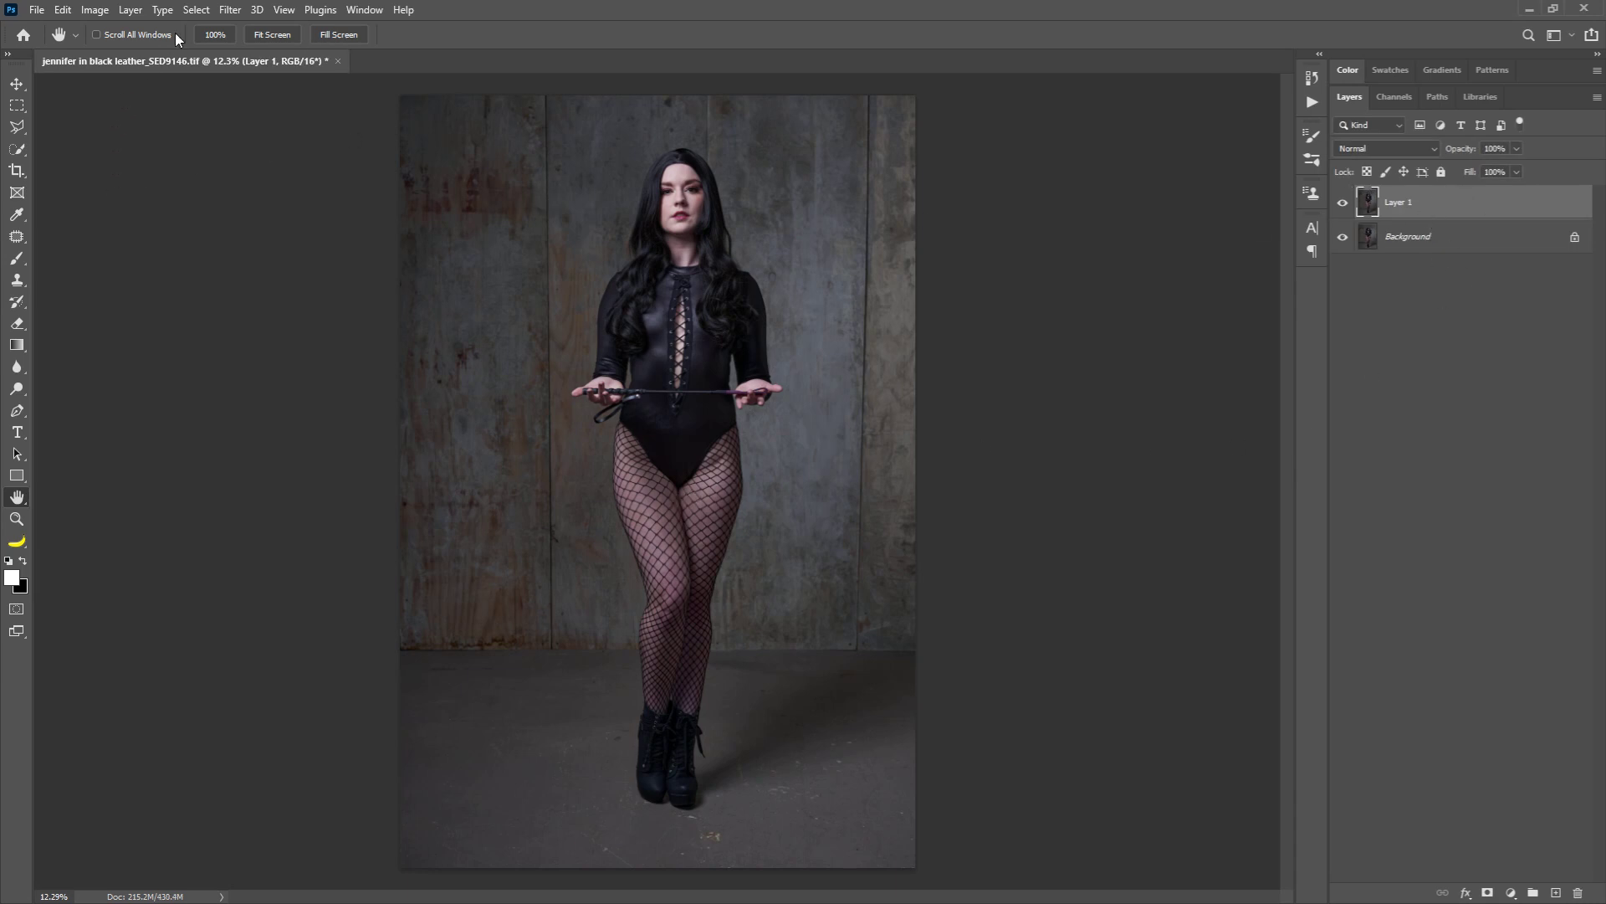
{"action": "left_click", "coordinate": [196, 9]}
{"action": "left_click", "coordinate": [219, 204]}
{"action": "key", "text": "z"}
{"action": "left_click_drag", "start_coordinate": [598, 358], "coordinate": [700, 381]}
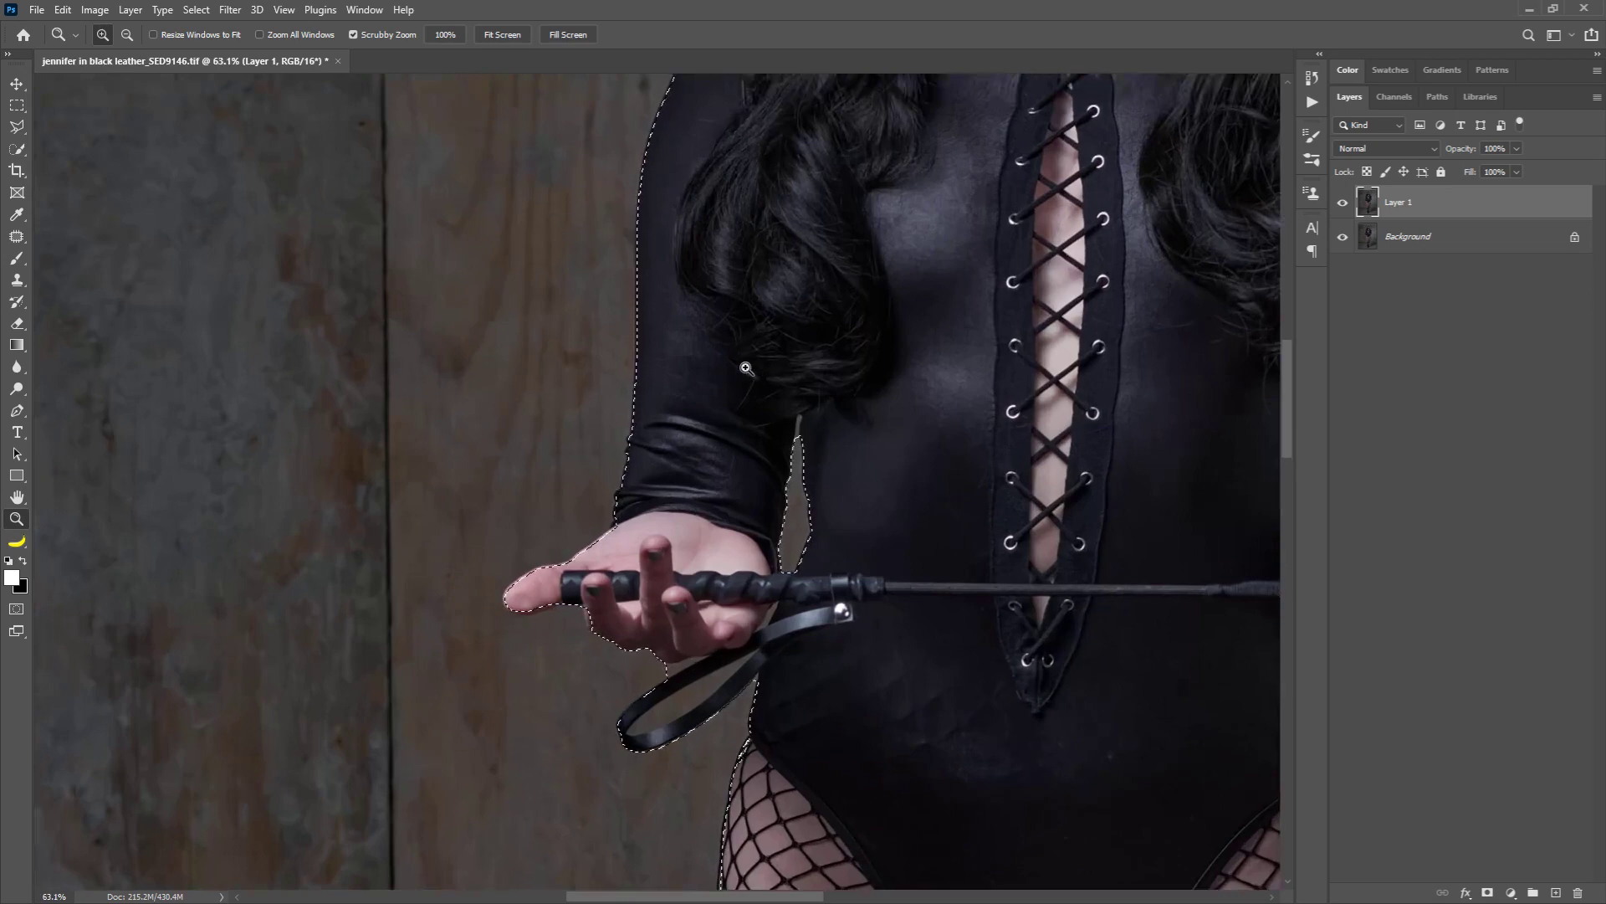
Step: Expand the subject selection by 10 pixels
{"action": "left_click", "coordinate": [198, 10]}
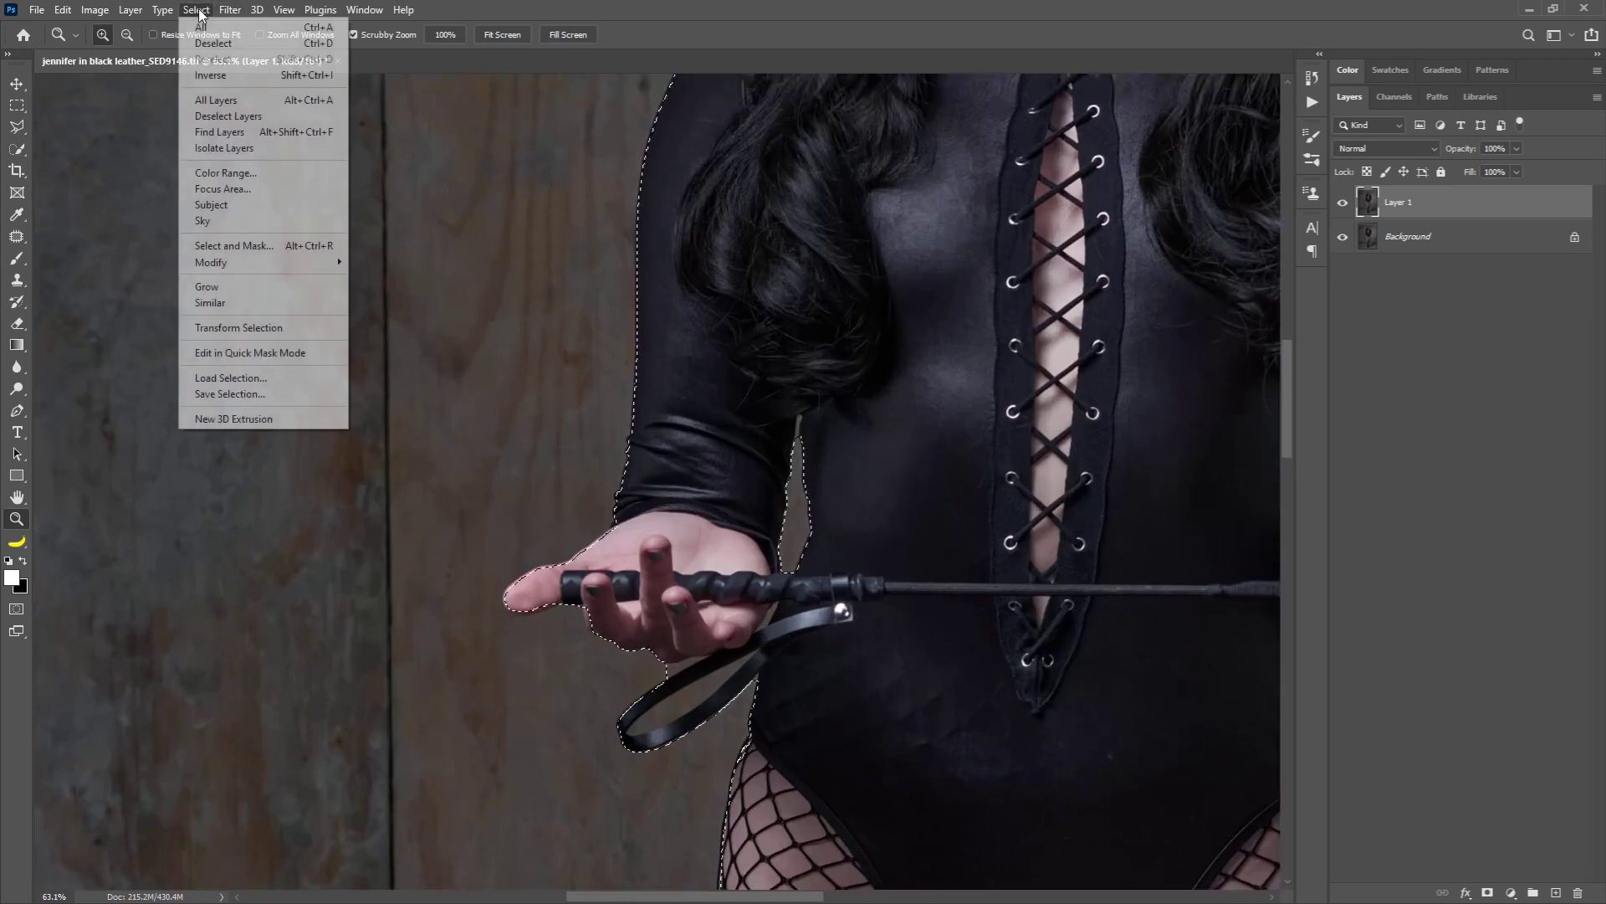
{"action": "mouse_move", "coordinate": [251, 262]}
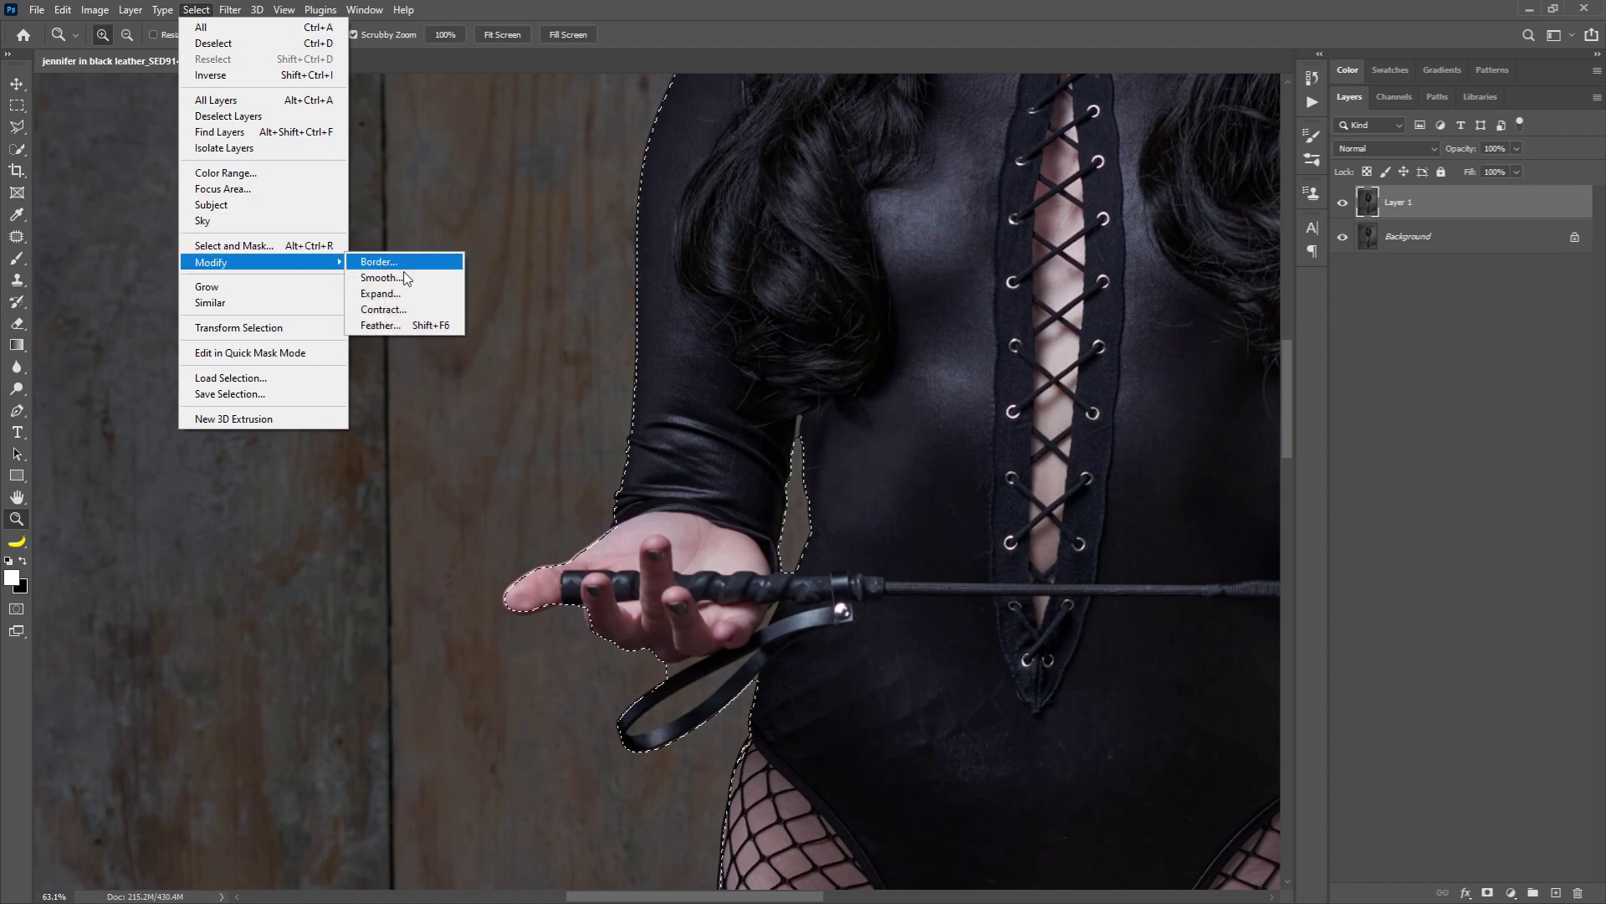
{"action": "left_click", "coordinate": [383, 294]}
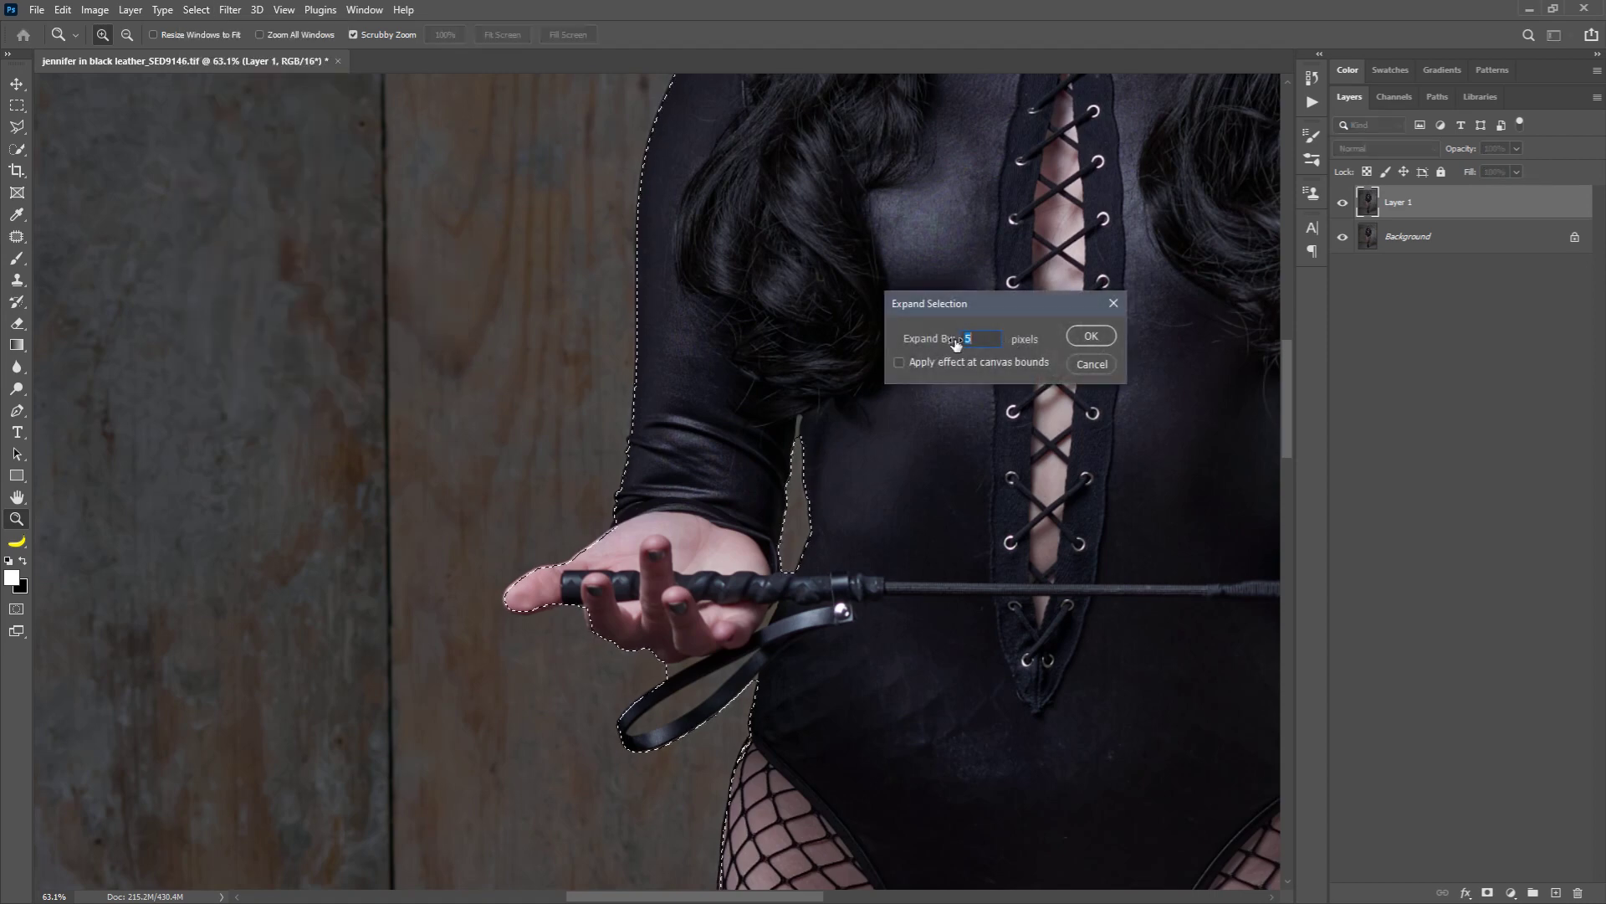
{"action": "type", "text": "10"}
{"action": "left_click", "coordinate": [1112, 334]}
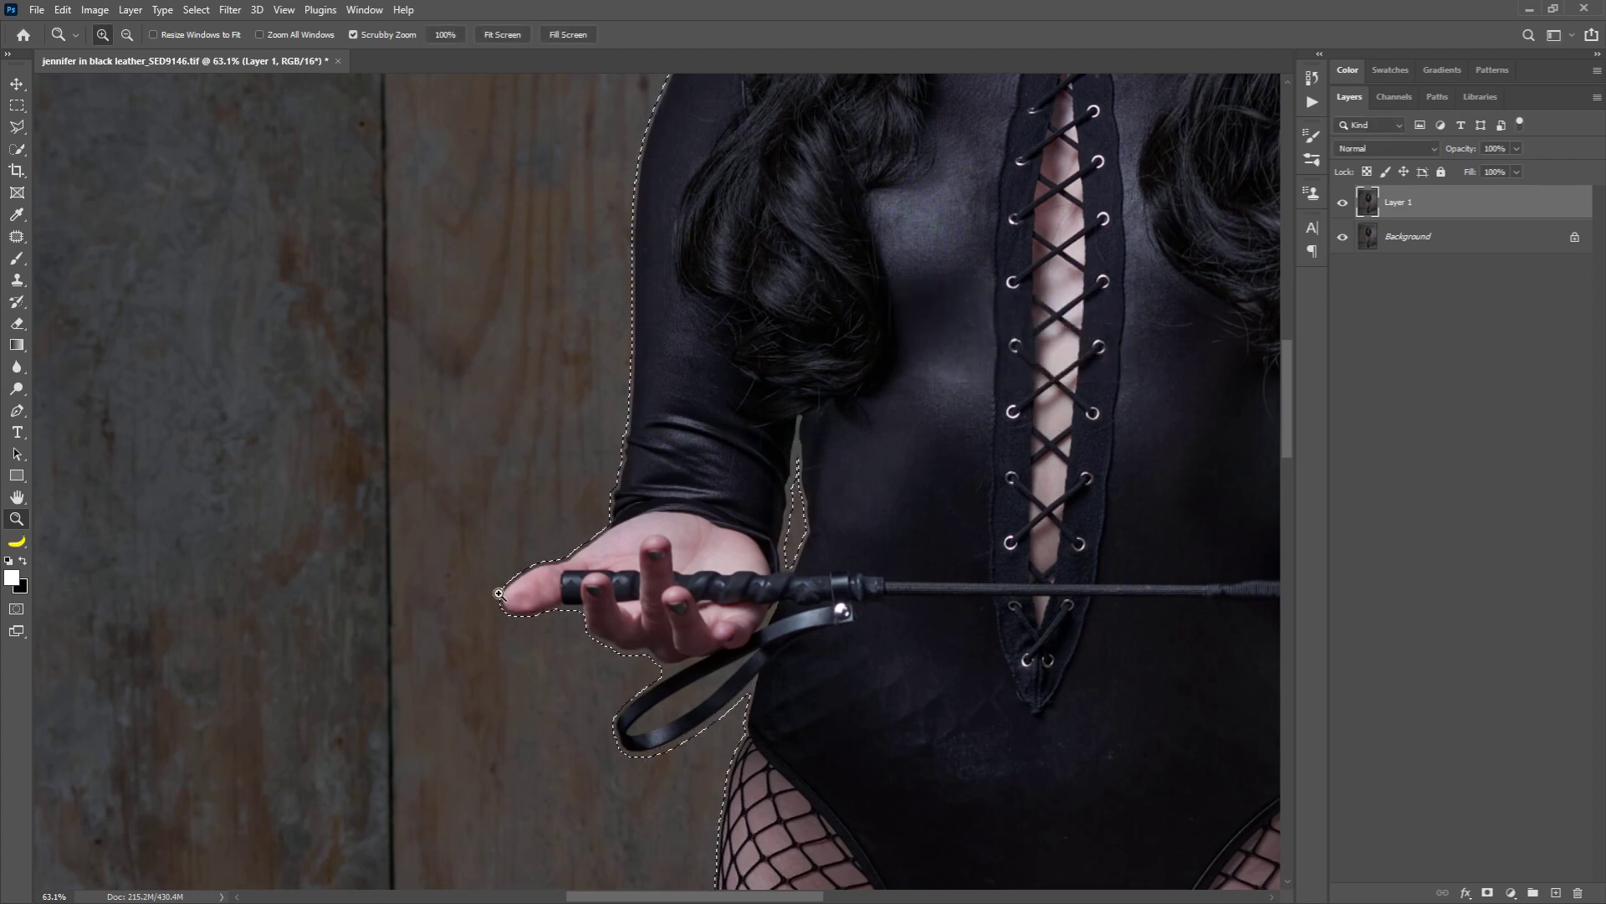
Step: Remove the model from Layer 1 with a Content-Aware fill at 100% opacity, deselect, and switch to the Patch tool
{"action": "double_click", "coordinate": [17, 497]}
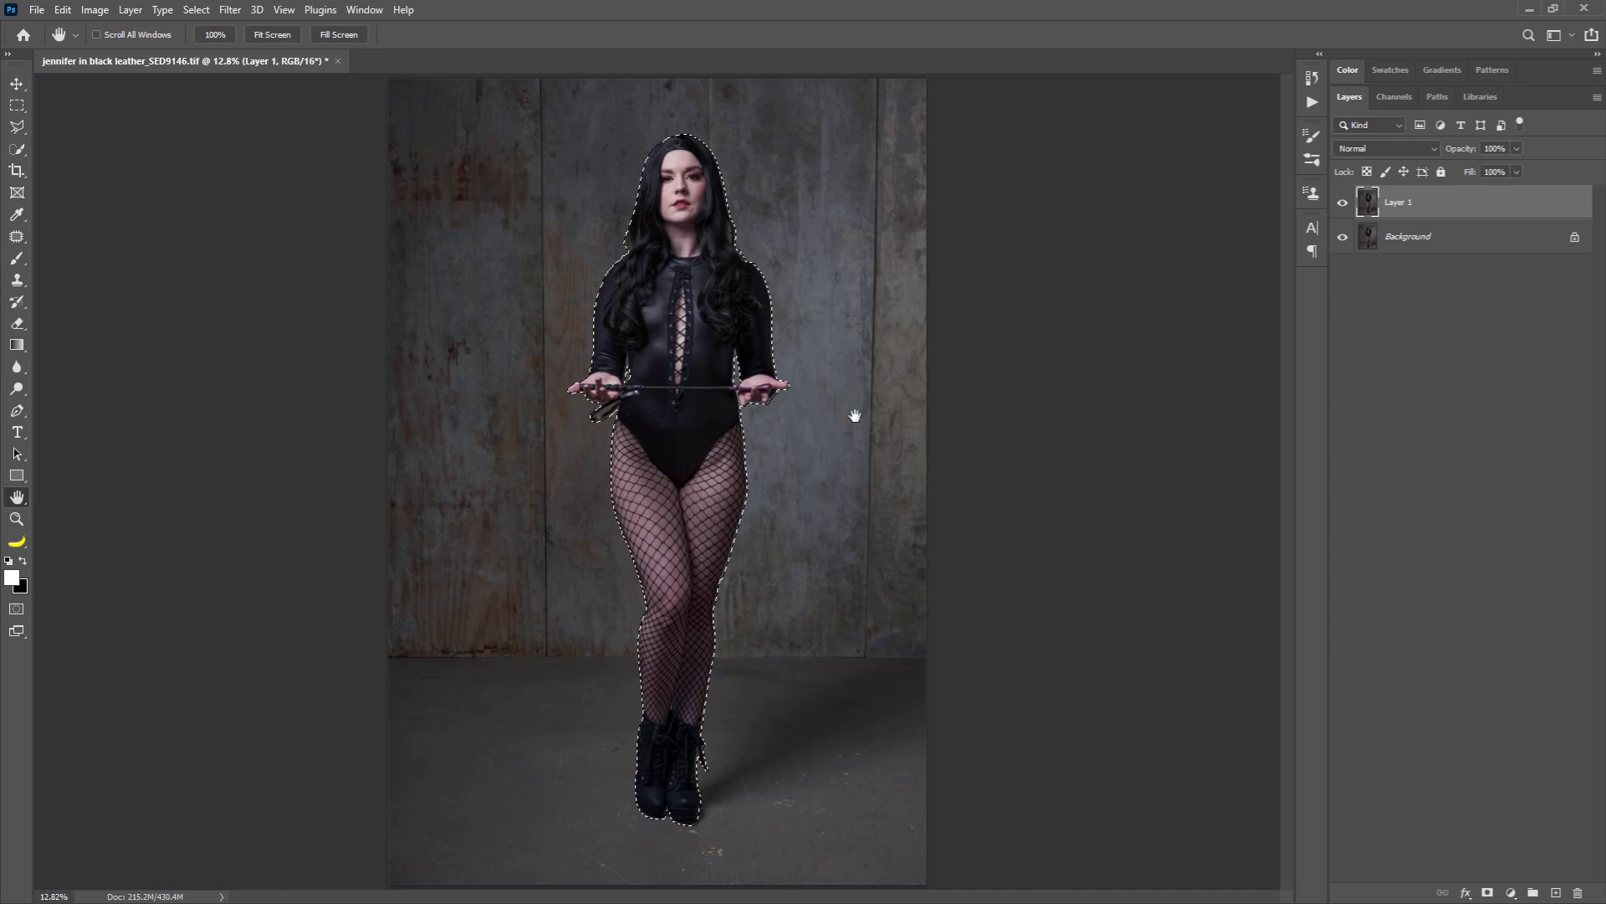
{"action": "key", "text": "shift+BackSpace"}
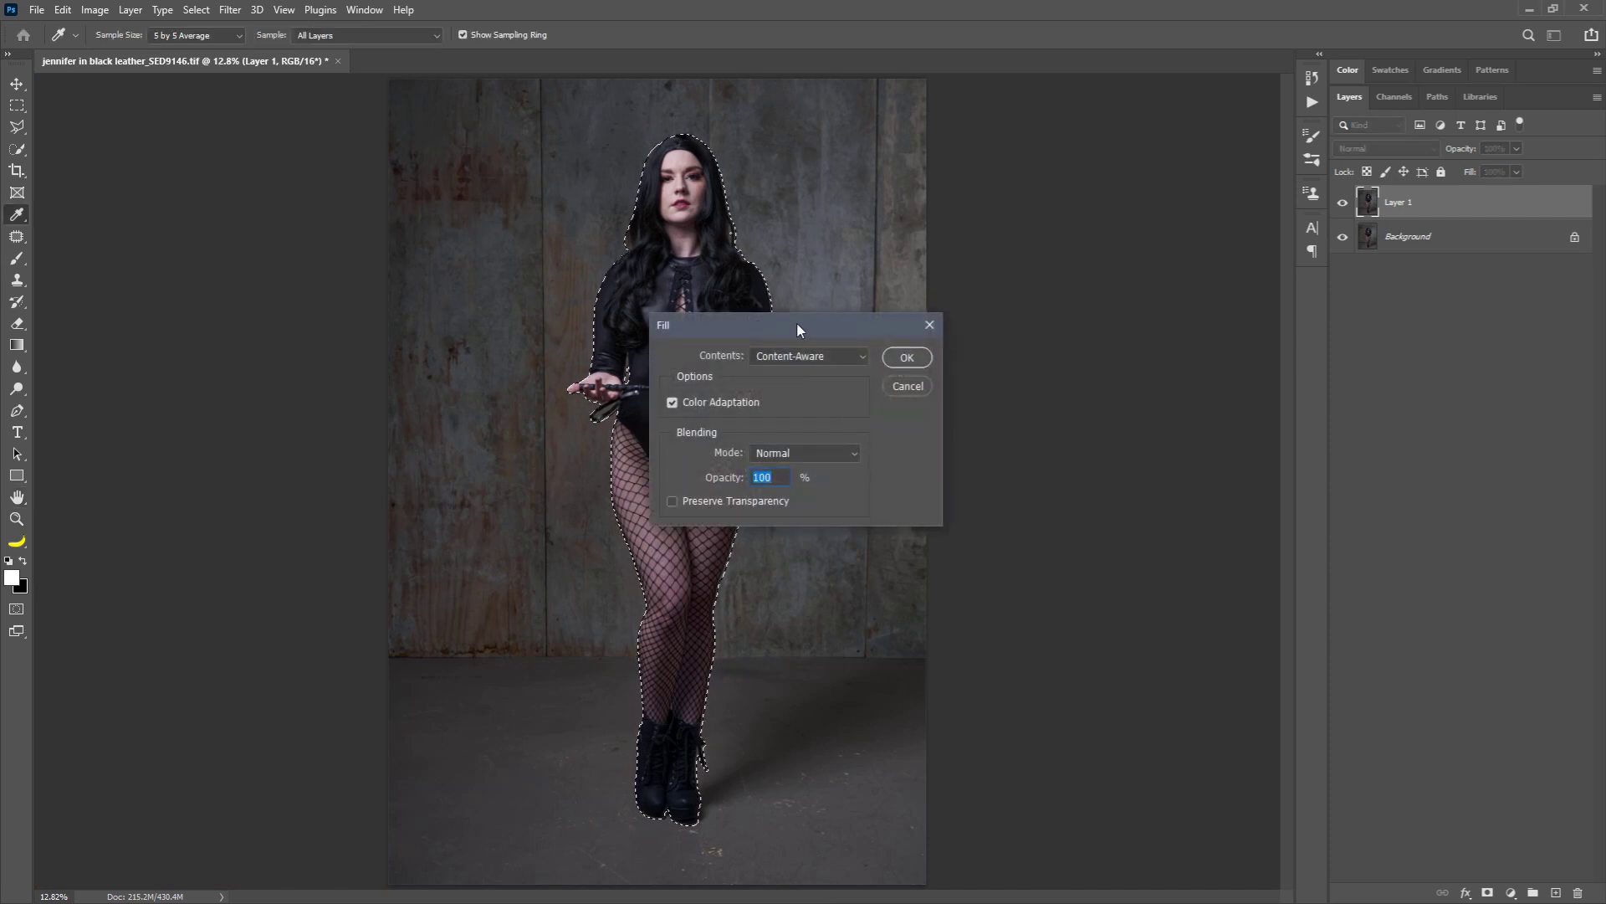
{"action": "left_click", "coordinate": [909, 358]}
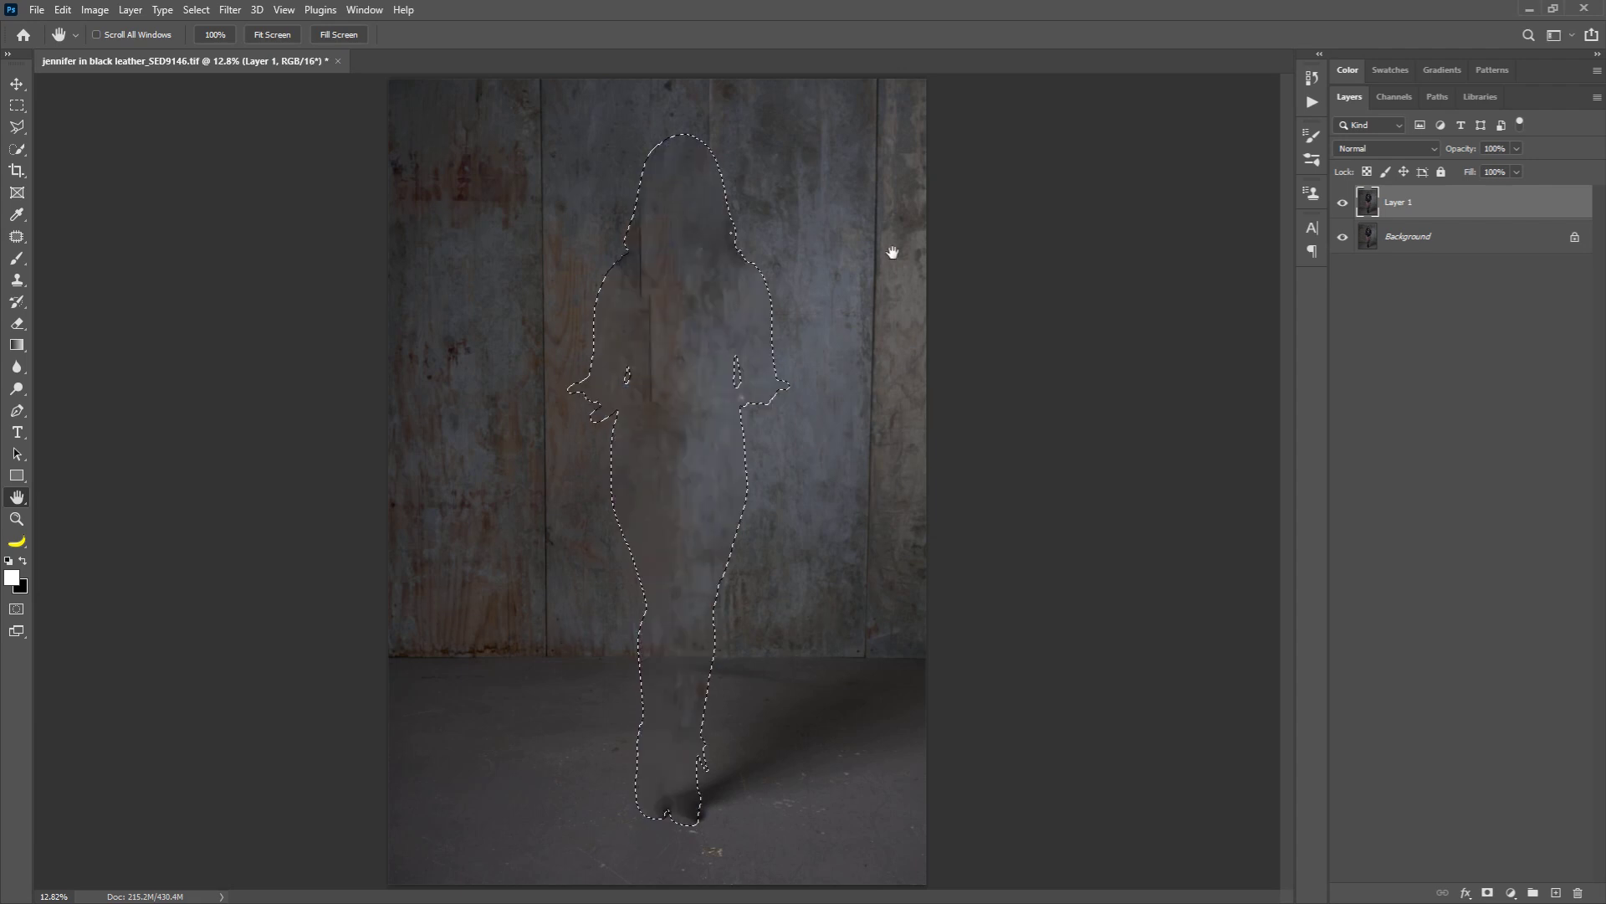
{"action": "key", "text": "ctrl+d"}
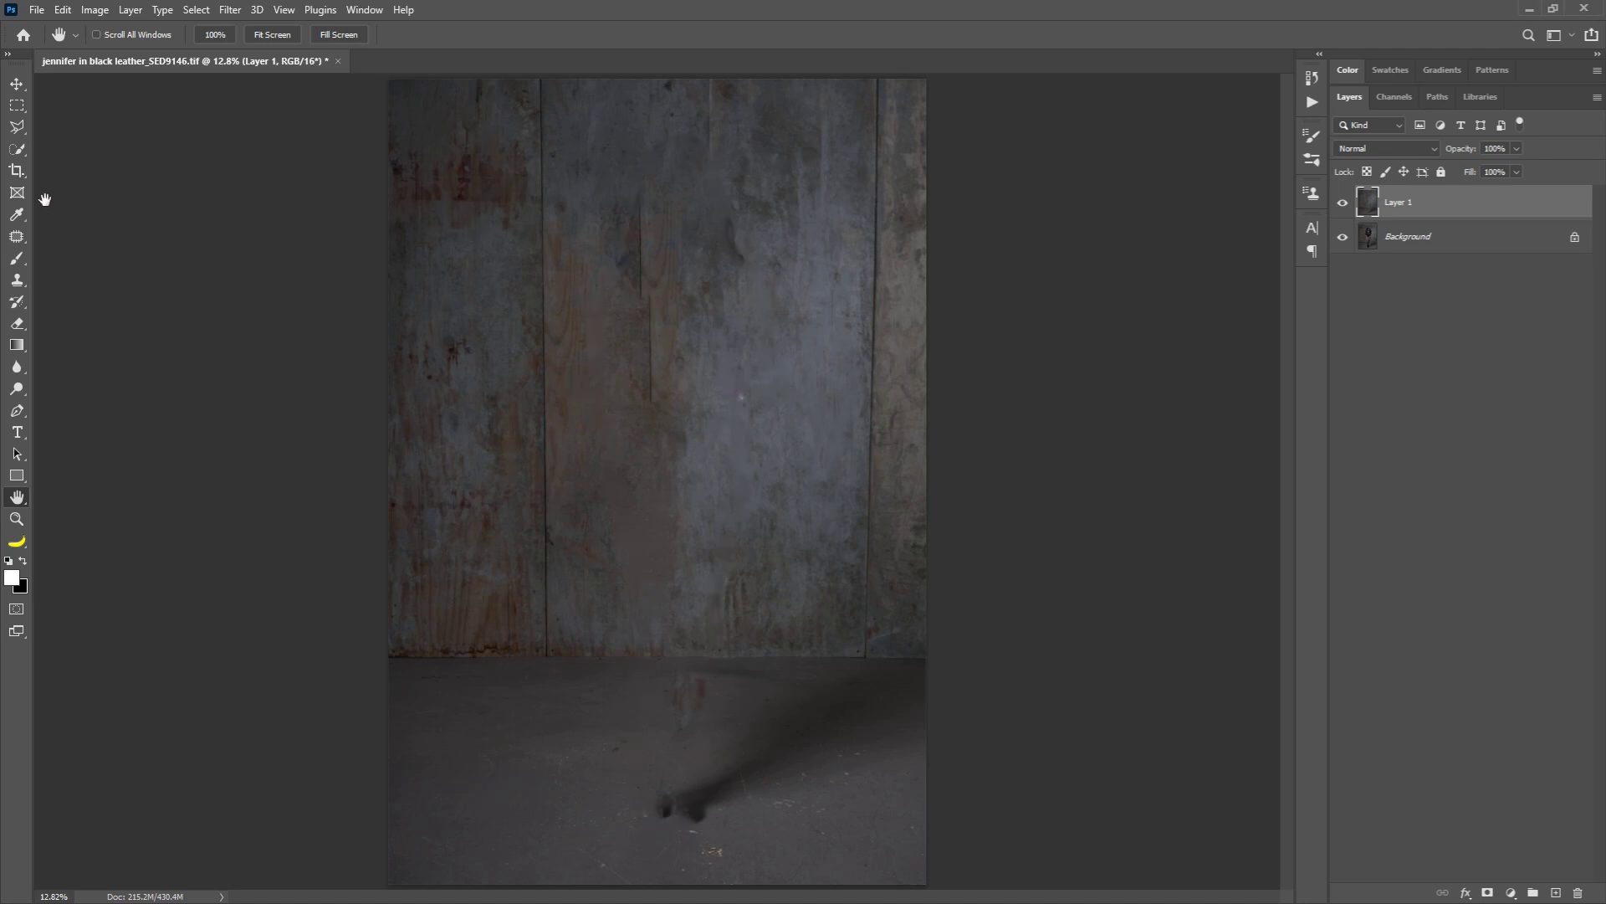
{"action": "left_click", "coordinate": [17, 237]}
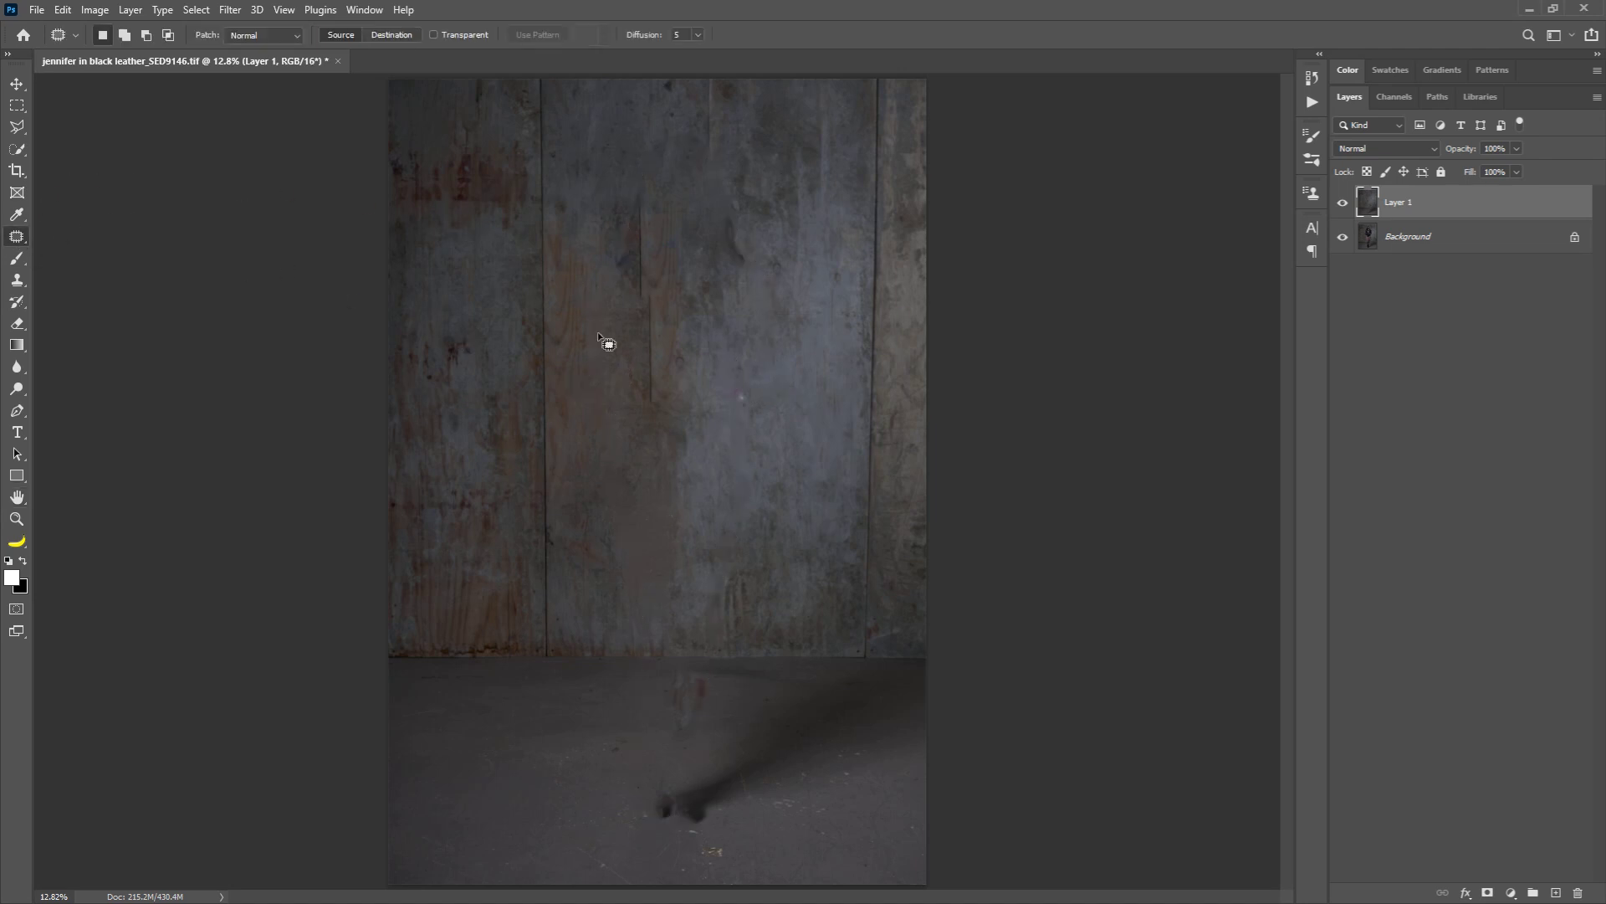
{"action": "mouse_move", "coordinate": [731, 180]}
{"action": "left_mouse_down"}
{"action": "mouse_move", "coordinate": [724, 287]}
{"action": "mouse_move", "coordinate": [764, 234]}
{"action": "mouse_move", "coordinate": [736, 177]}
{"action": "left_mouse_up"}
{"action": "mouse_move", "coordinate": [780, 266]}
{"action": "left_mouse_down"}
{"action": "mouse_move", "coordinate": [806, 298]}
{"action": "mouse_move", "coordinate": [780, 226]}
{"action": "mouse_move", "coordinate": [825, 190]}
{"action": "left_mouse_up"}
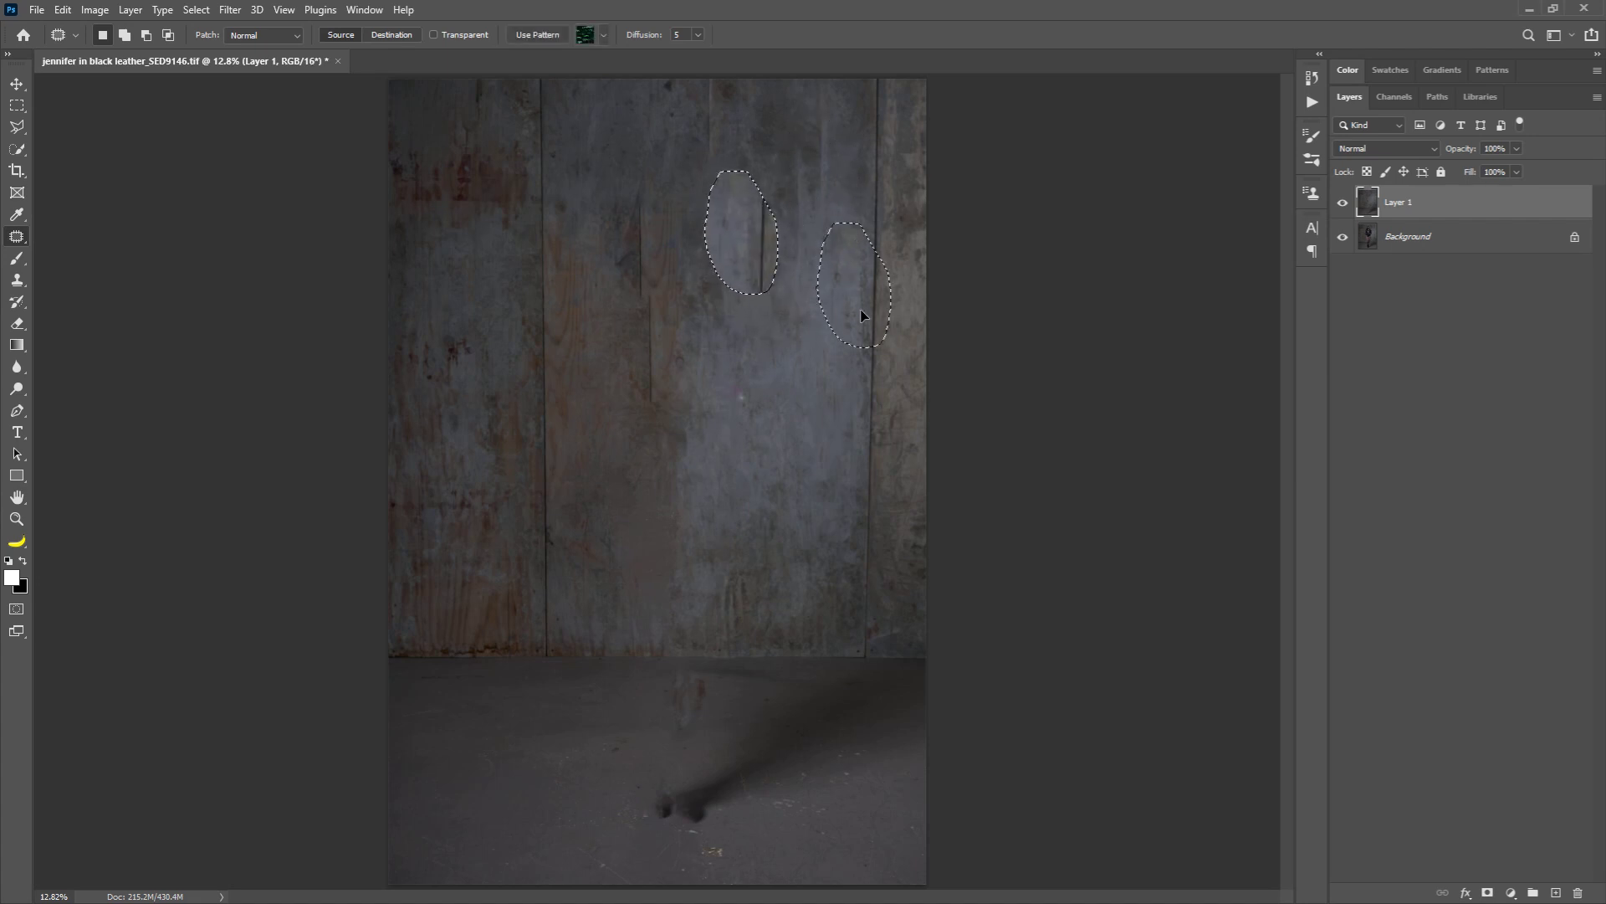
{"action": "key", "text": "ctrl+z"}
{"action": "key", "text": "ctrl+z"}
{"action": "key", "text": "ctrl+d"}
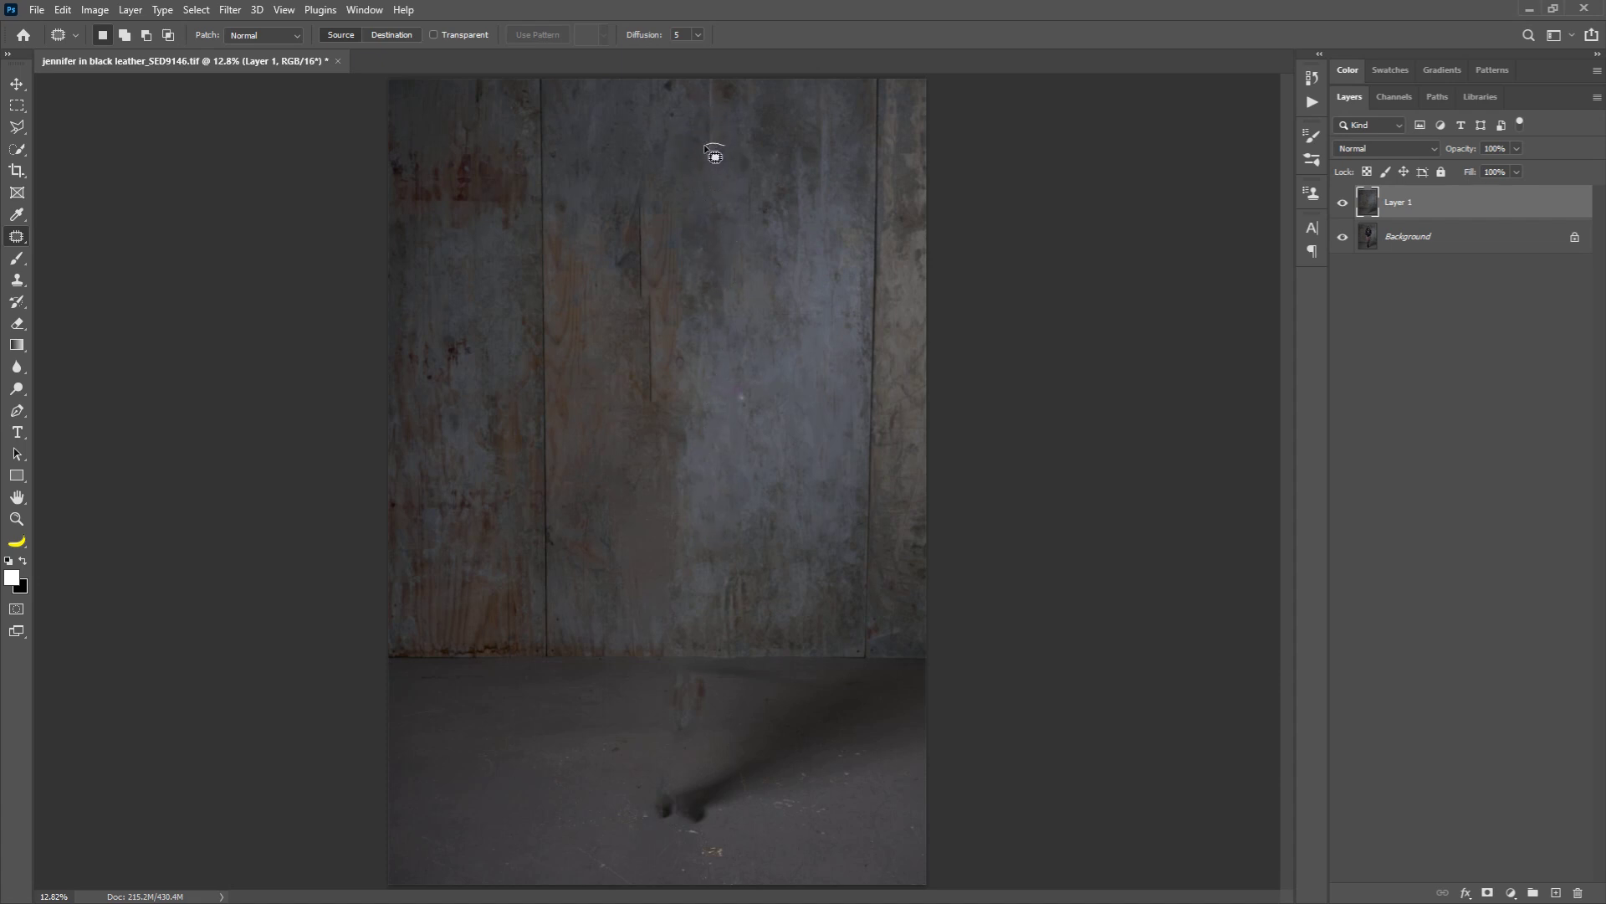
Step: Rebuild the missing upper part of the wall's middle seam by patching it from the plank seam near the wall's right edge
{"action": "mouse_move", "coordinate": [700, 450]}
{"action": "left_mouse_down"}
{"action": "mouse_move", "coordinate": [709, 548]}
{"action": "mouse_move", "coordinate": [815, 417]}
{"action": "mouse_move", "coordinate": [875, 400]}
{"action": "left_mouse_up"}
{"action": "key", "text": "ctrl+d"}
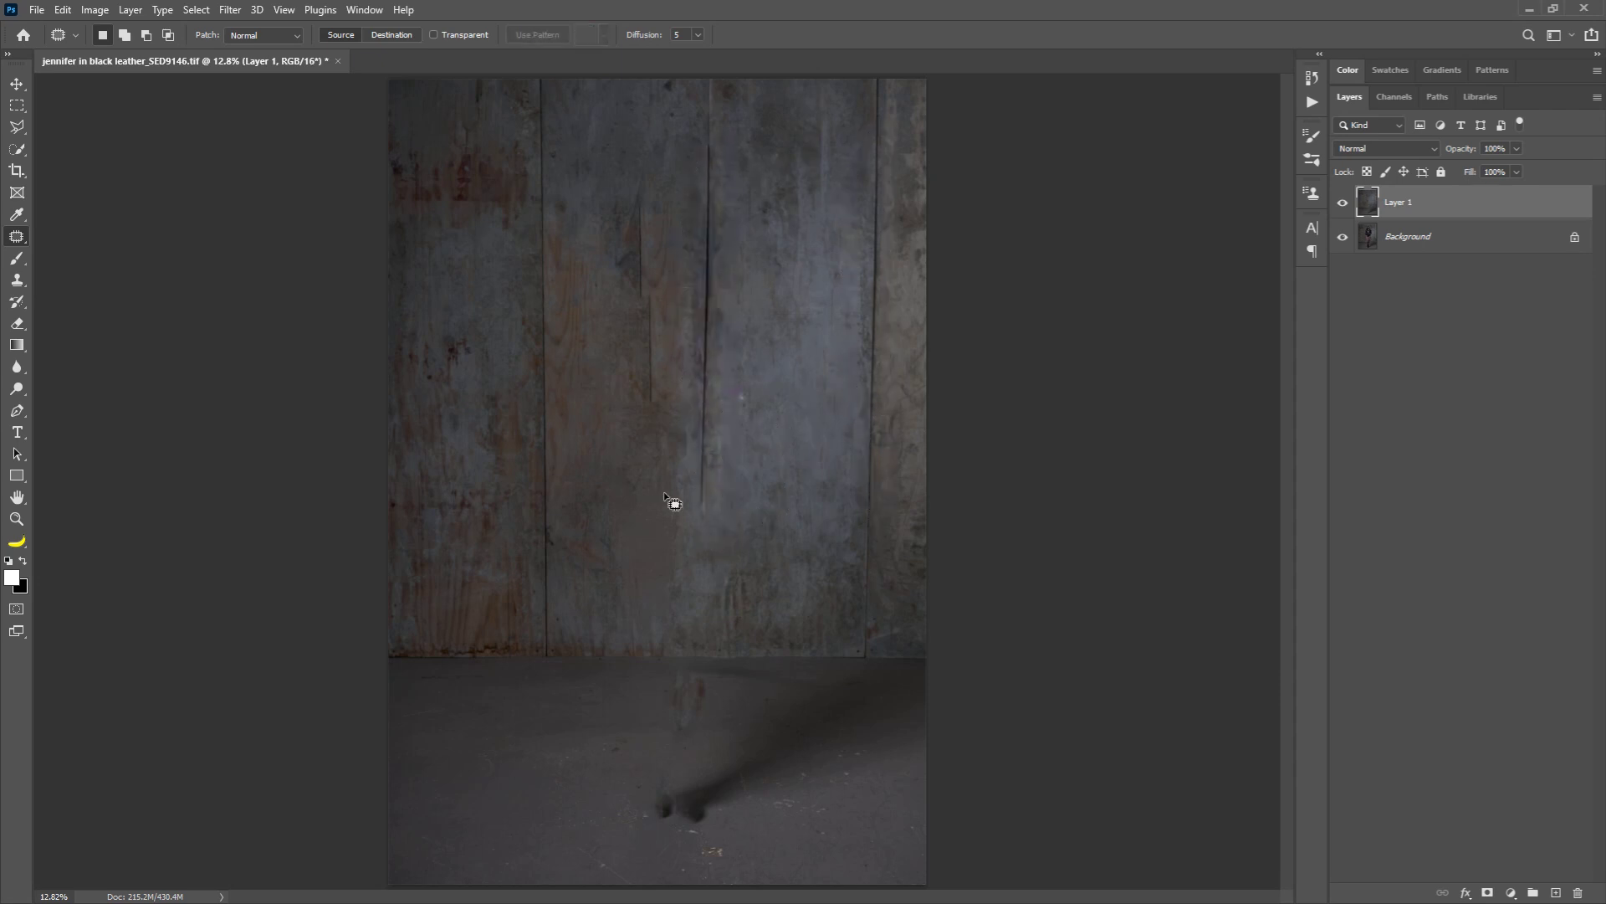
{"action": "mouse_move", "coordinate": [691, 124]}
{"action": "left_mouse_down"}
{"action": "mouse_move", "coordinate": [698, 167]}
{"action": "mouse_move", "coordinate": [669, 155]}
{"action": "mouse_move", "coordinate": [660, 126]}
{"action": "mouse_move", "coordinate": [709, 66]}
{"action": "mouse_move", "coordinate": [735, 107]}
{"action": "mouse_move", "coordinate": [682, 136]}
{"action": "left_mouse_up"}
{"action": "left_click_drag", "start_coordinate": [682, 136], "coordinate": [852, 197]}
{"action": "key", "text": "ctrl+d"}
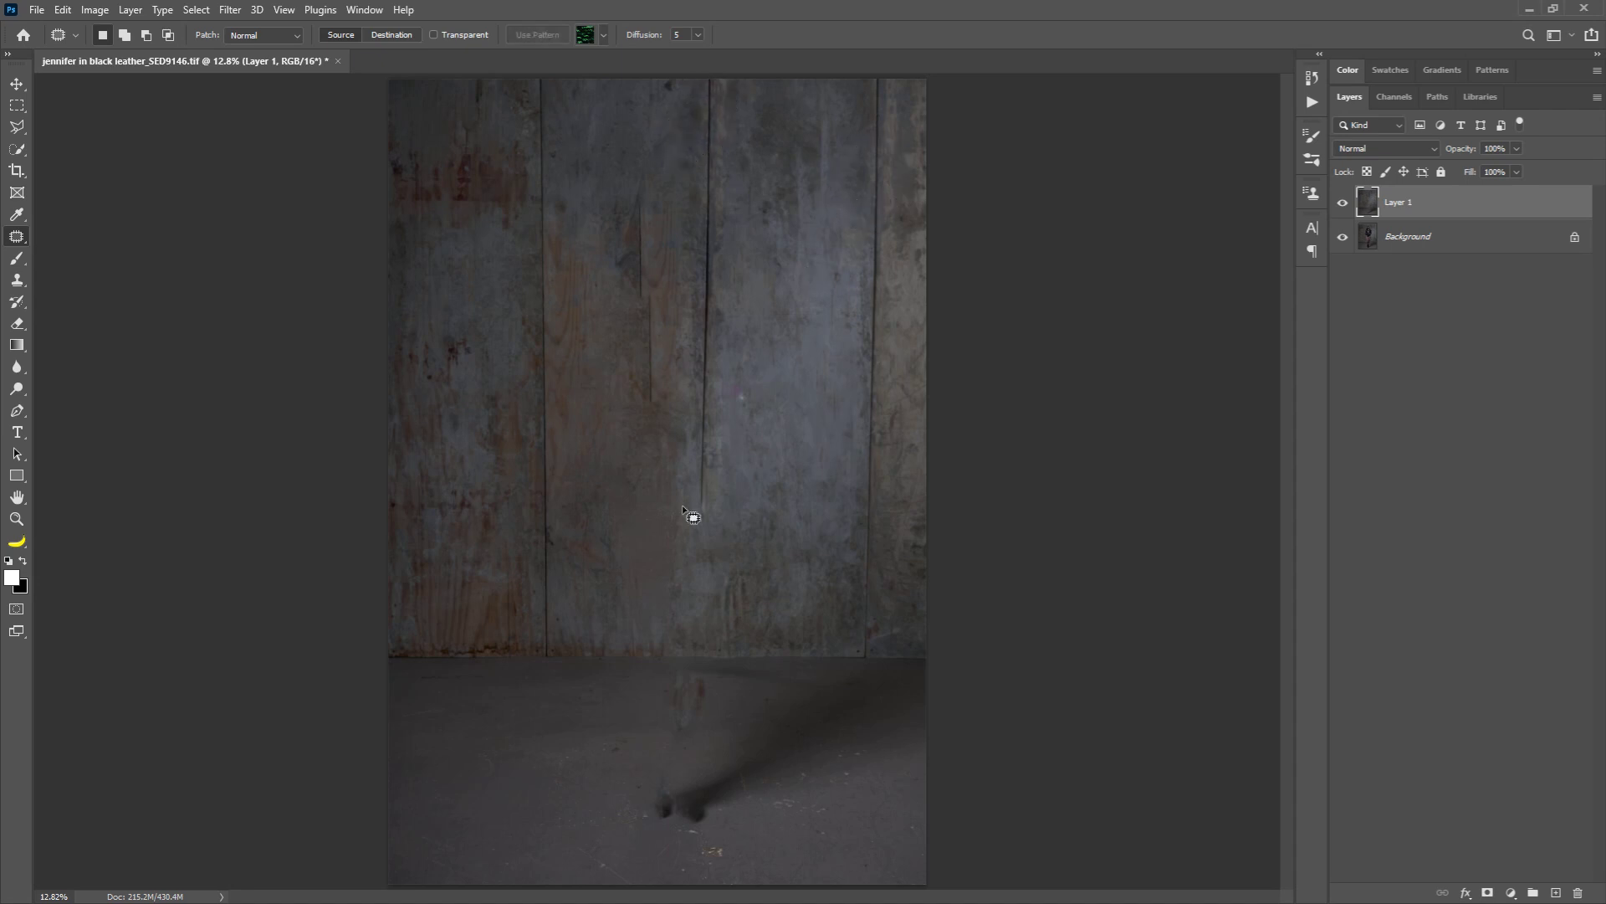
Step: Patch out the broken vertical line on the second plank, using texture from the leftmost plank
{"action": "mouse_move", "coordinate": [639, 179]}
{"action": "left_mouse_down"}
{"action": "mouse_move", "coordinate": [599, 368]}
{"action": "mouse_move", "coordinate": [676, 376]}
{"action": "mouse_move", "coordinate": [643, 184]}
{"action": "left_mouse_up"}
{"action": "left_click_drag", "start_coordinate": [670, 248], "coordinate": [519, 226]}
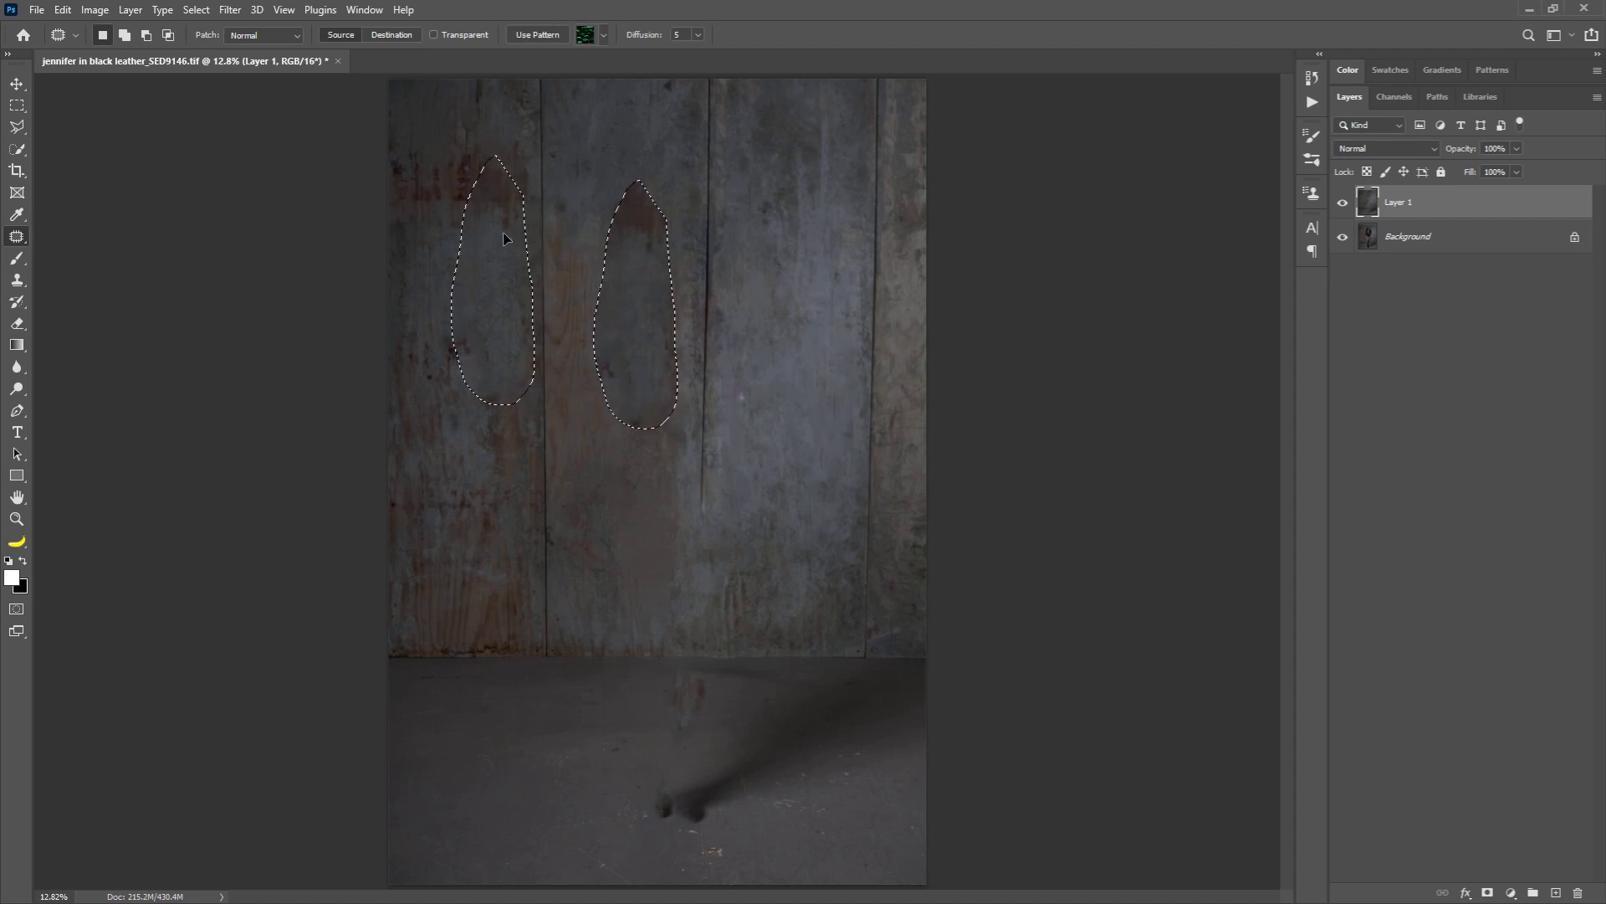
{"action": "key", "text": "ctrl+d"}
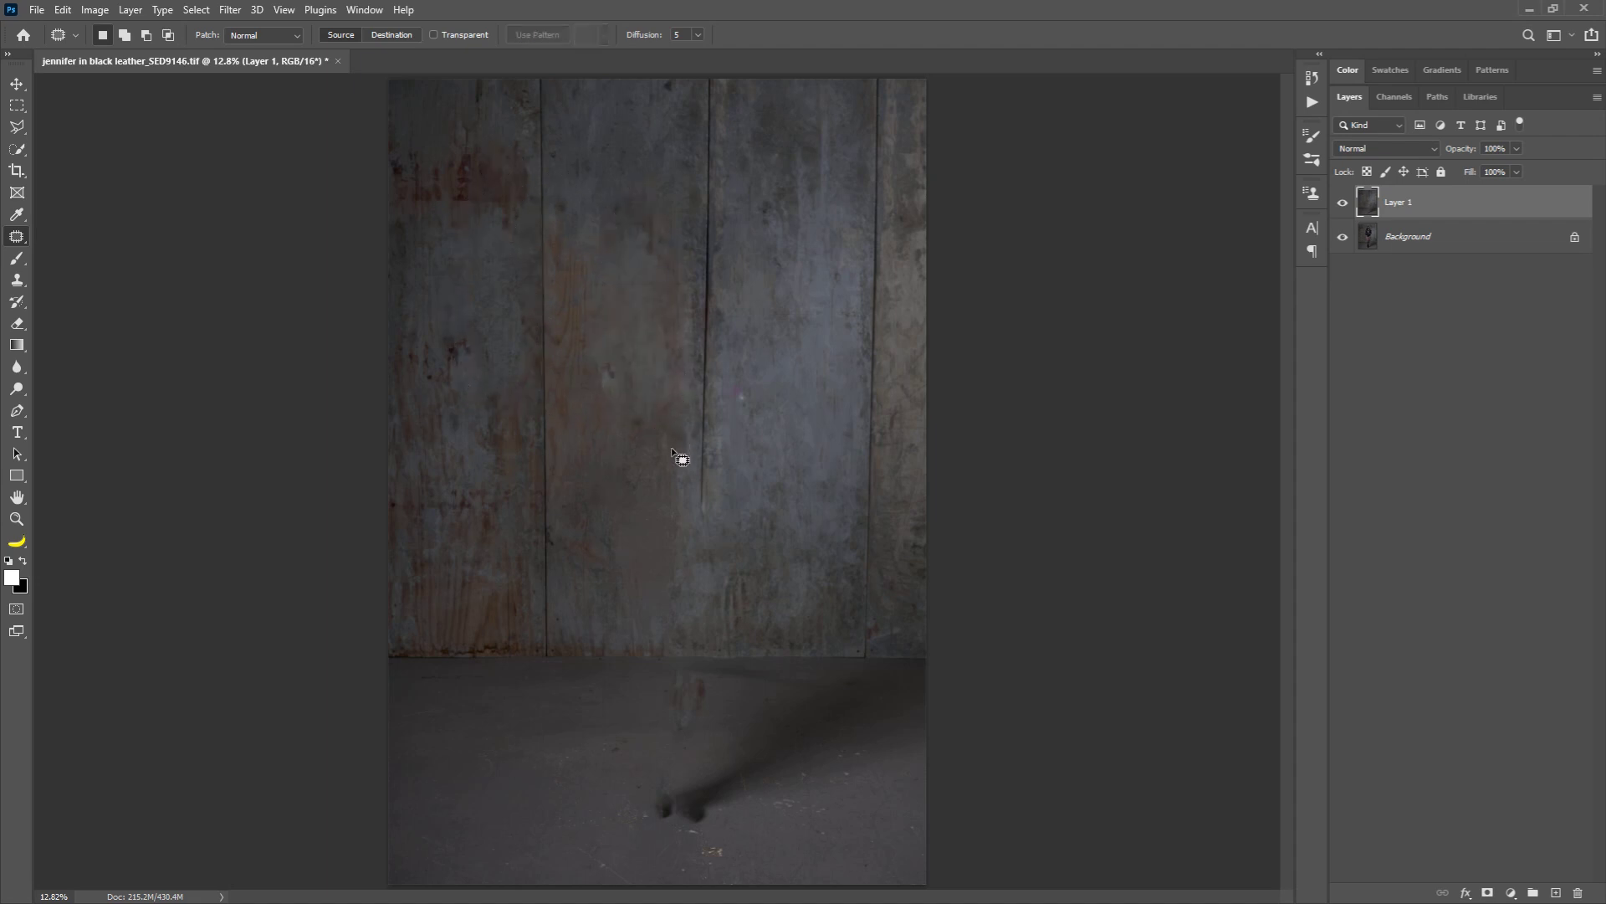
{"action": "mouse_move", "coordinate": [661, 636]}
{"action": "left_mouse_down"}
{"action": "mouse_move", "coordinate": [738, 639]}
{"action": "mouse_move", "coordinate": [769, 535]}
{"action": "mouse_move", "coordinate": [736, 437]}
{"action": "left_mouse_up"}
{"action": "mouse_move", "coordinate": [703, 522]}
{"action": "left_mouse_down"}
{"action": "mouse_move", "coordinate": [866, 436]}
{"action": "mouse_move", "coordinate": [783, 456]}
{"action": "mouse_move", "coordinate": [520, 453]}
{"action": "mouse_move", "coordinate": [545, 449]}
{"action": "mouse_move", "coordinate": [706, 262]}
{"action": "left_mouse_up"}
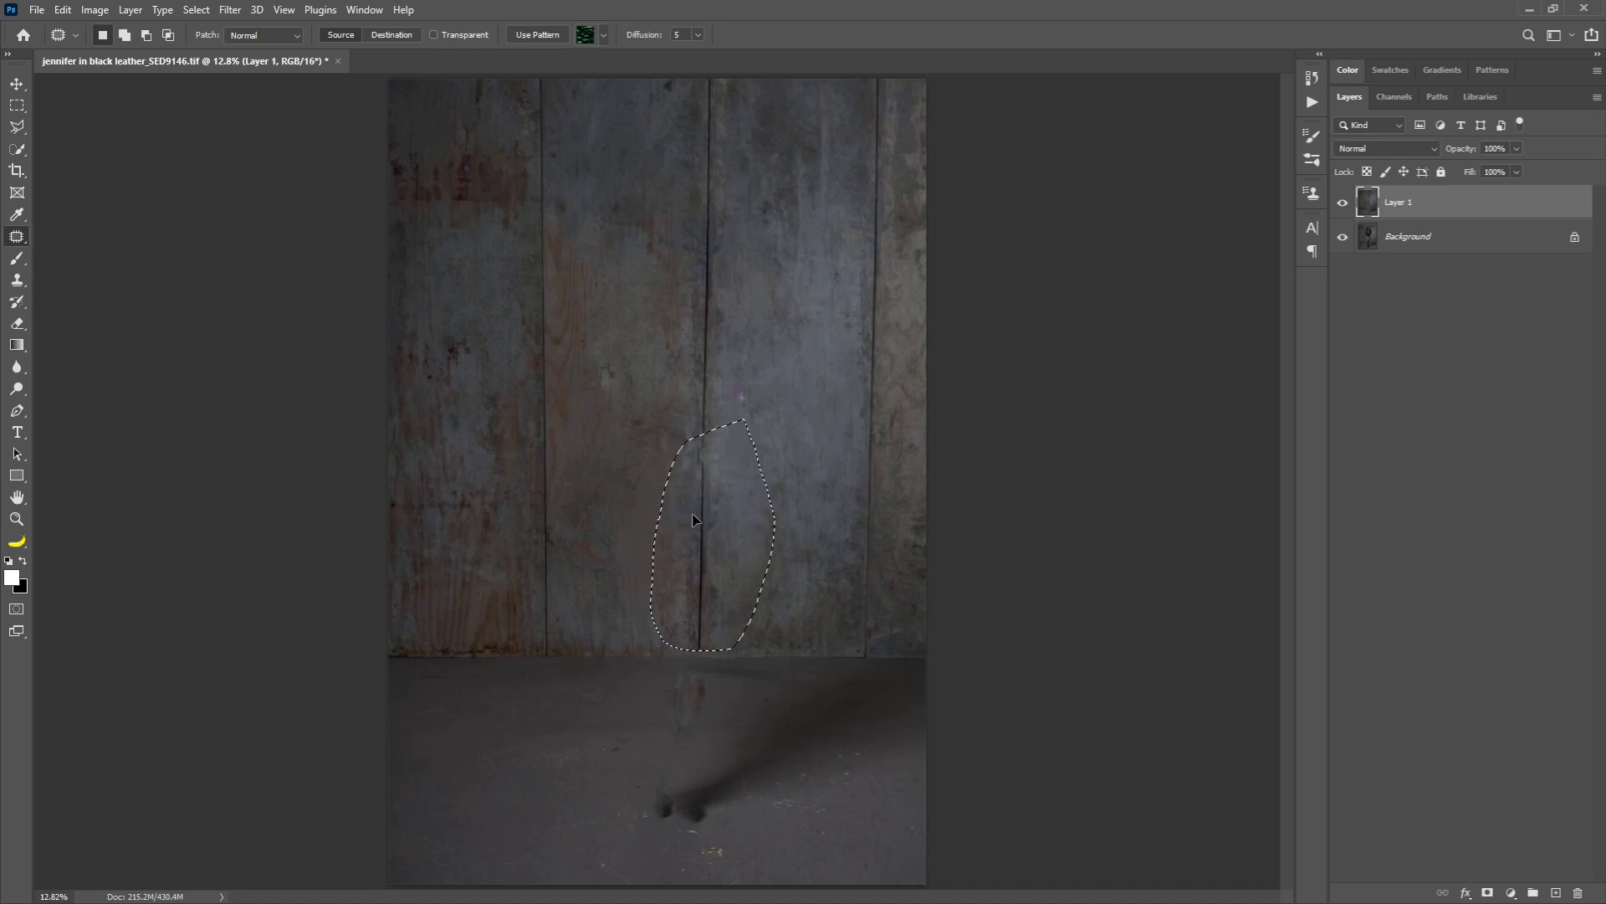
{"action": "left_click_drag", "start_coordinate": [730, 519], "coordinate": [810, 504]}
{"action": "key", "text": "ctrl+d"}
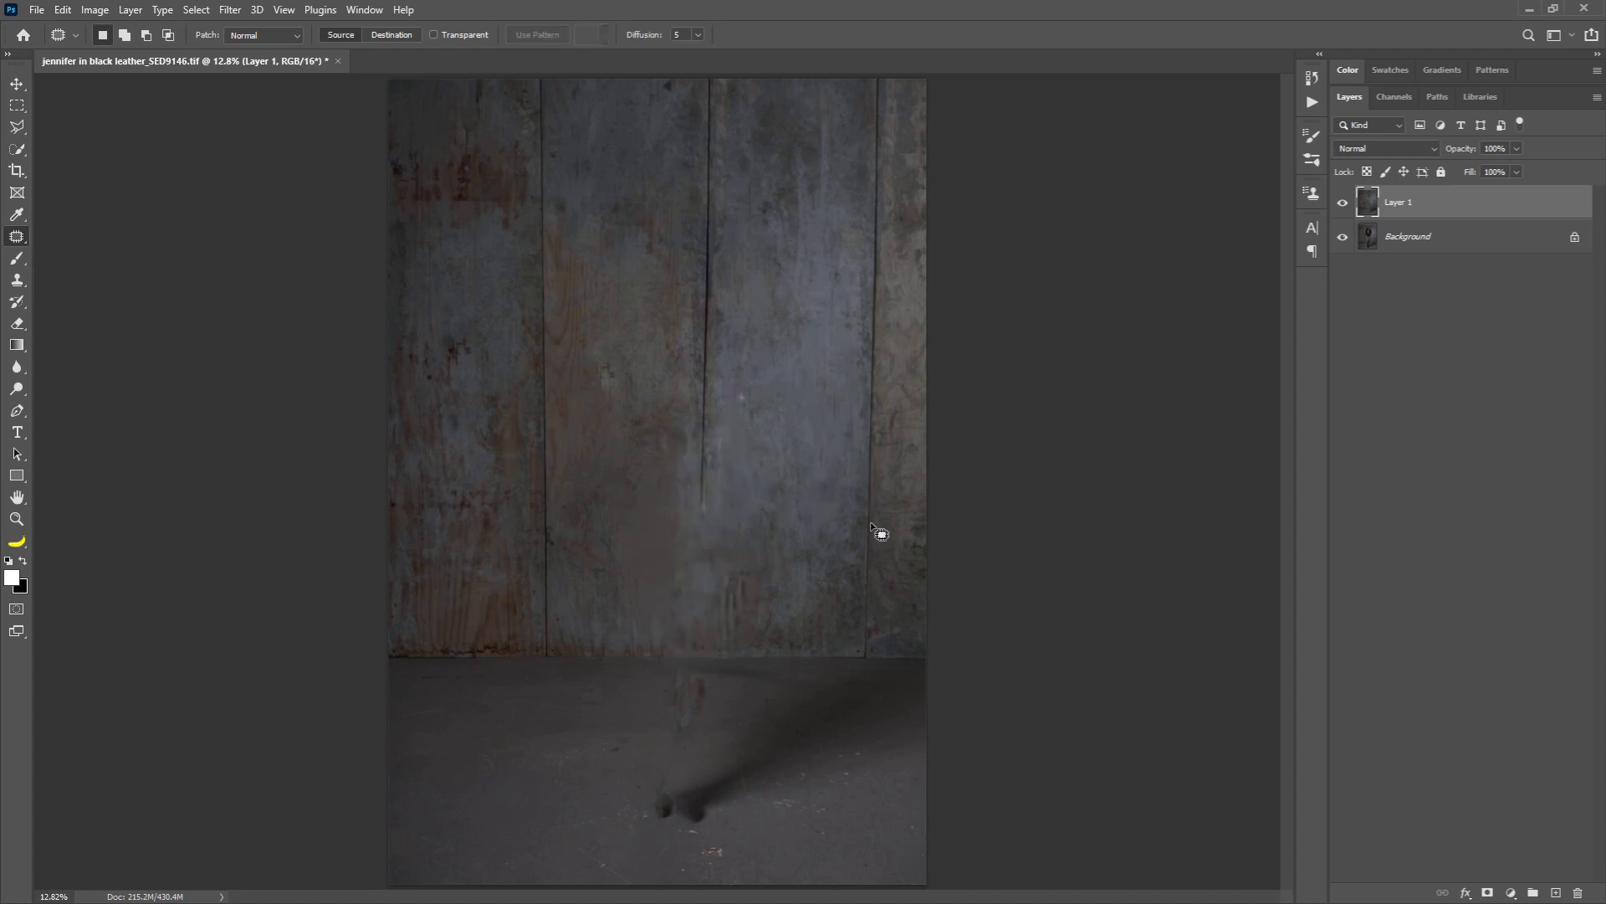
Step: Patch the lower part of the middle seam down toward the floor and clean the light spot on the second plank
{"action": "mouse_move", "coordinate": [711, 480]}
{"action": "left_mouse_down"}
{"action": "mouse_move", "coordinate": [656, 614]}
{"action": "mouse_move", "coordinate": [706, 656]}
{"action": "mouse_move", "coordinate": [757, 556]}
{"action": "mouse_move", "coordinate": [713, 485]}
{"action": "left_mouse_up"}
{"action": "mouse_move", "coordinate": [717, 569]}
{"action": "left_mouse_down"}
{"action": "mouse_move", "coordinate": [574, 435]}
{"action": "mouse_move", "coordinate": [638, 389]}
{"action": "mouse_move", "coordinate": [733, 368]}
{"action": "mouse_move", "coordinate": [717, 251]}
{"action": "mouse_move", "coordinate": [803, 291]}
{"action": "left_mouse_up"}
{"action": "key", "text": "ctrl+d"}
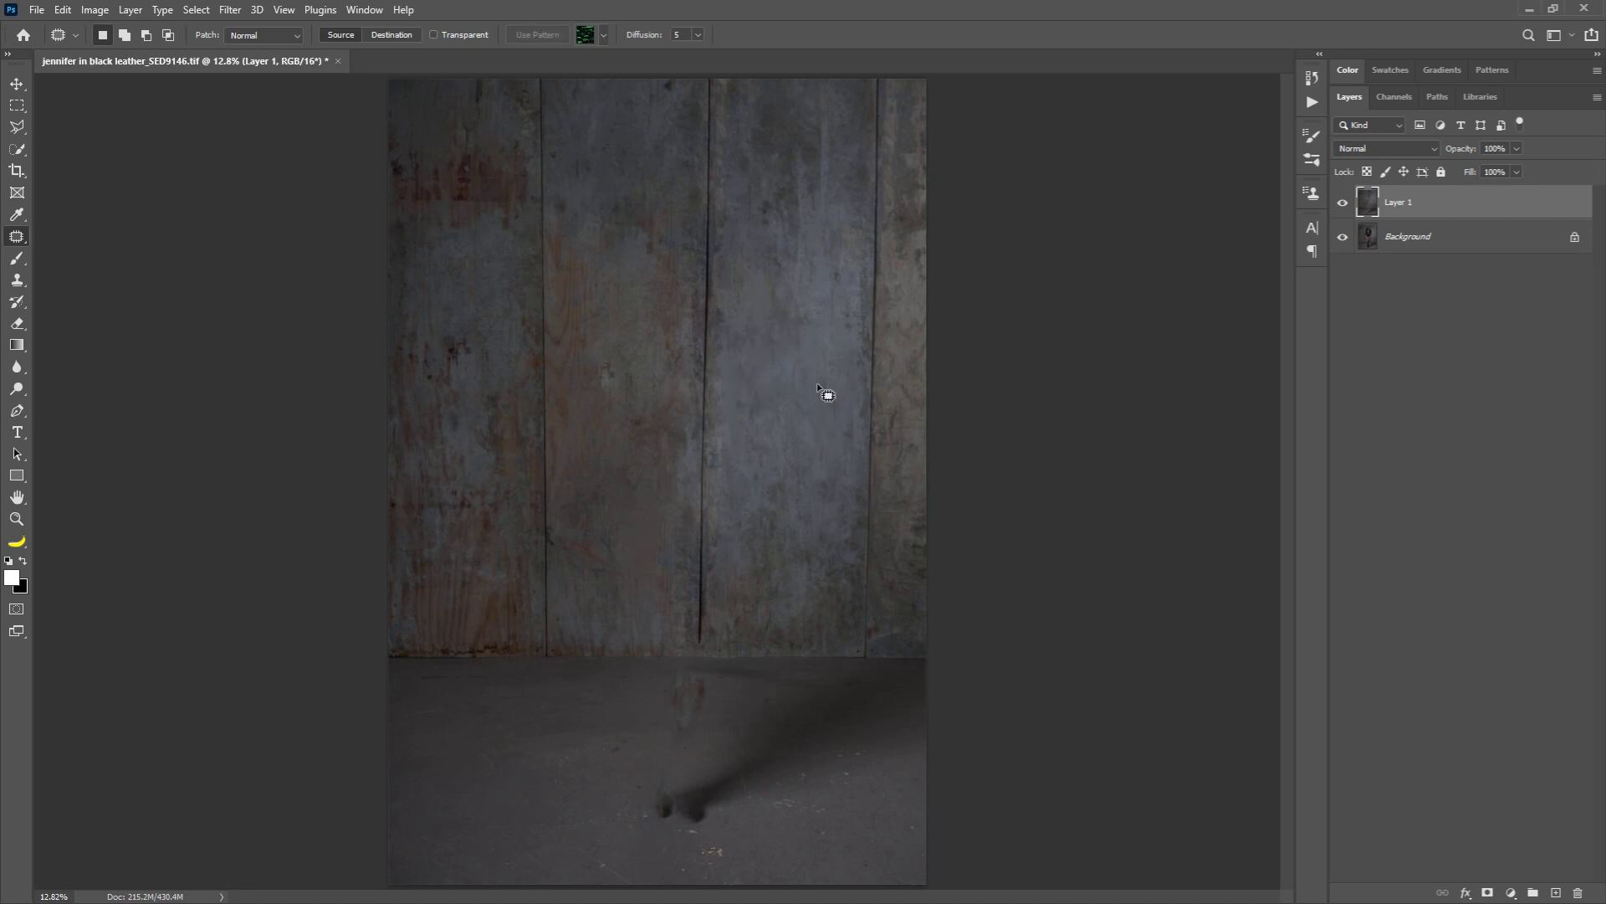
{"action": "mouse_move", "coordinate": [615, 340]}
{"action": "left_mouse_down"}
{"action": "mouse_move", "coordinate": [580, 383]}
{"action": "mouse_move", "coordinate": [606, 407]}
{"action": "mouse_move", "coordinate": [631, 382]}
{"action": "mouse_move", "coordinate": [626, 293]}
{"action": "mouse_move", "coordinate": [460, 269]}
{"action": "left_mouse_up"}
{"action": "key", "text": "ctrl+d"}
Step: Copy a full-width rectangle of the wall, ending just above the floor, to a new layer and hide Layer 1
{"action": "left_click", "coordinate": [17, 105]}
{"action": "left_click_drag", "start_coordinate": [388, 79], "coordinate": [1005, 641]}
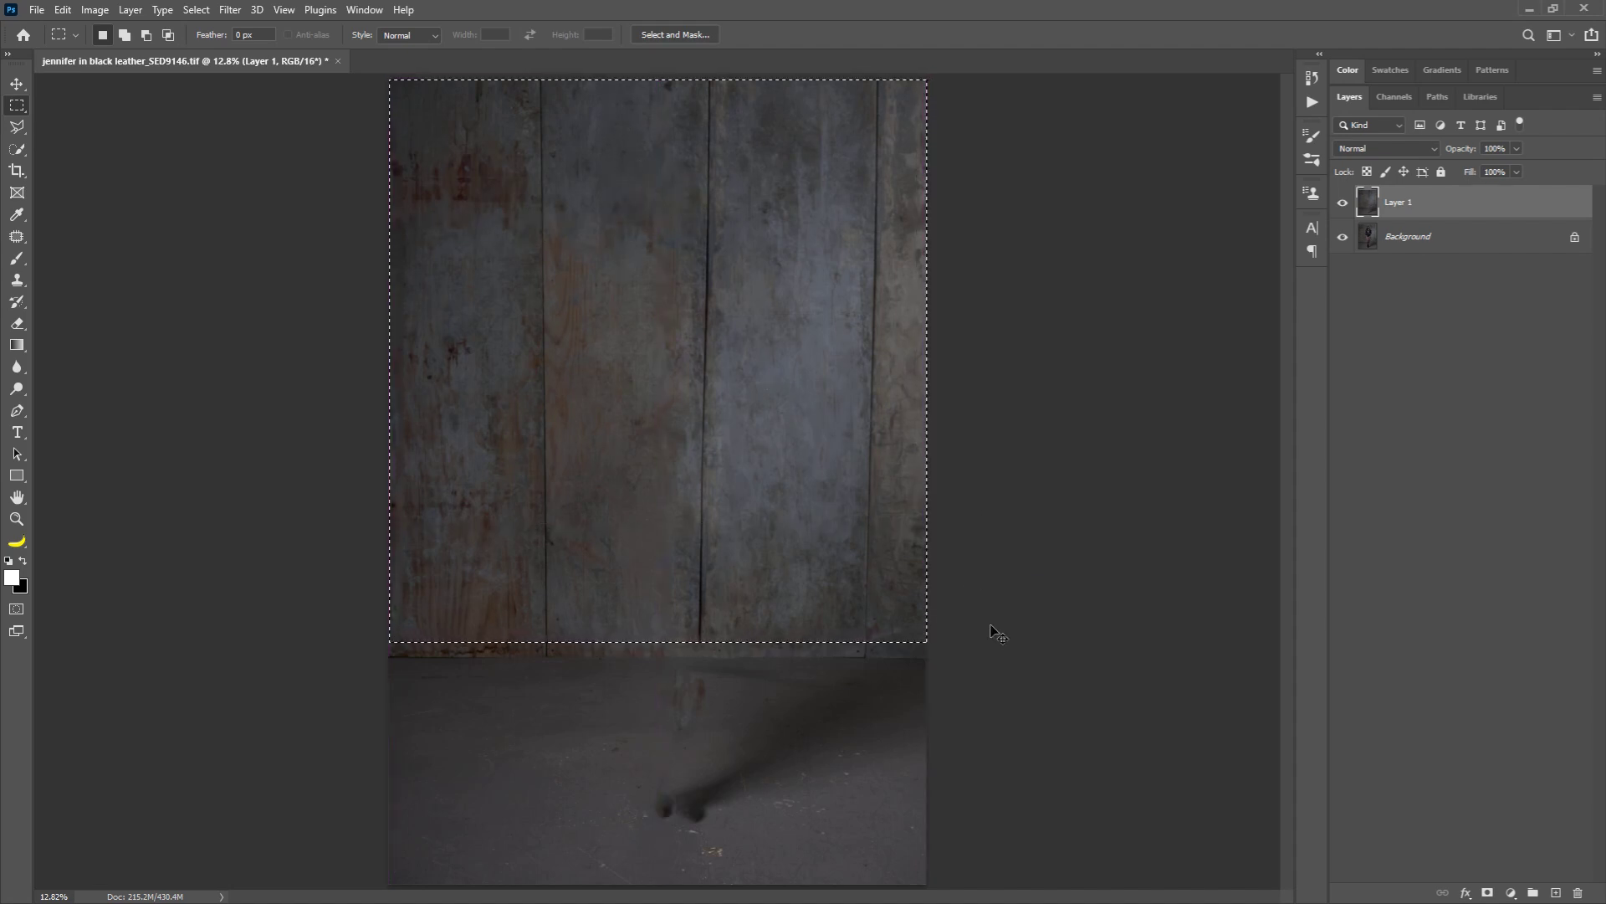
{"action": "key", "text": "ctrl+j"}
{"action": "left_click", "coordinate": [1343, 237]}
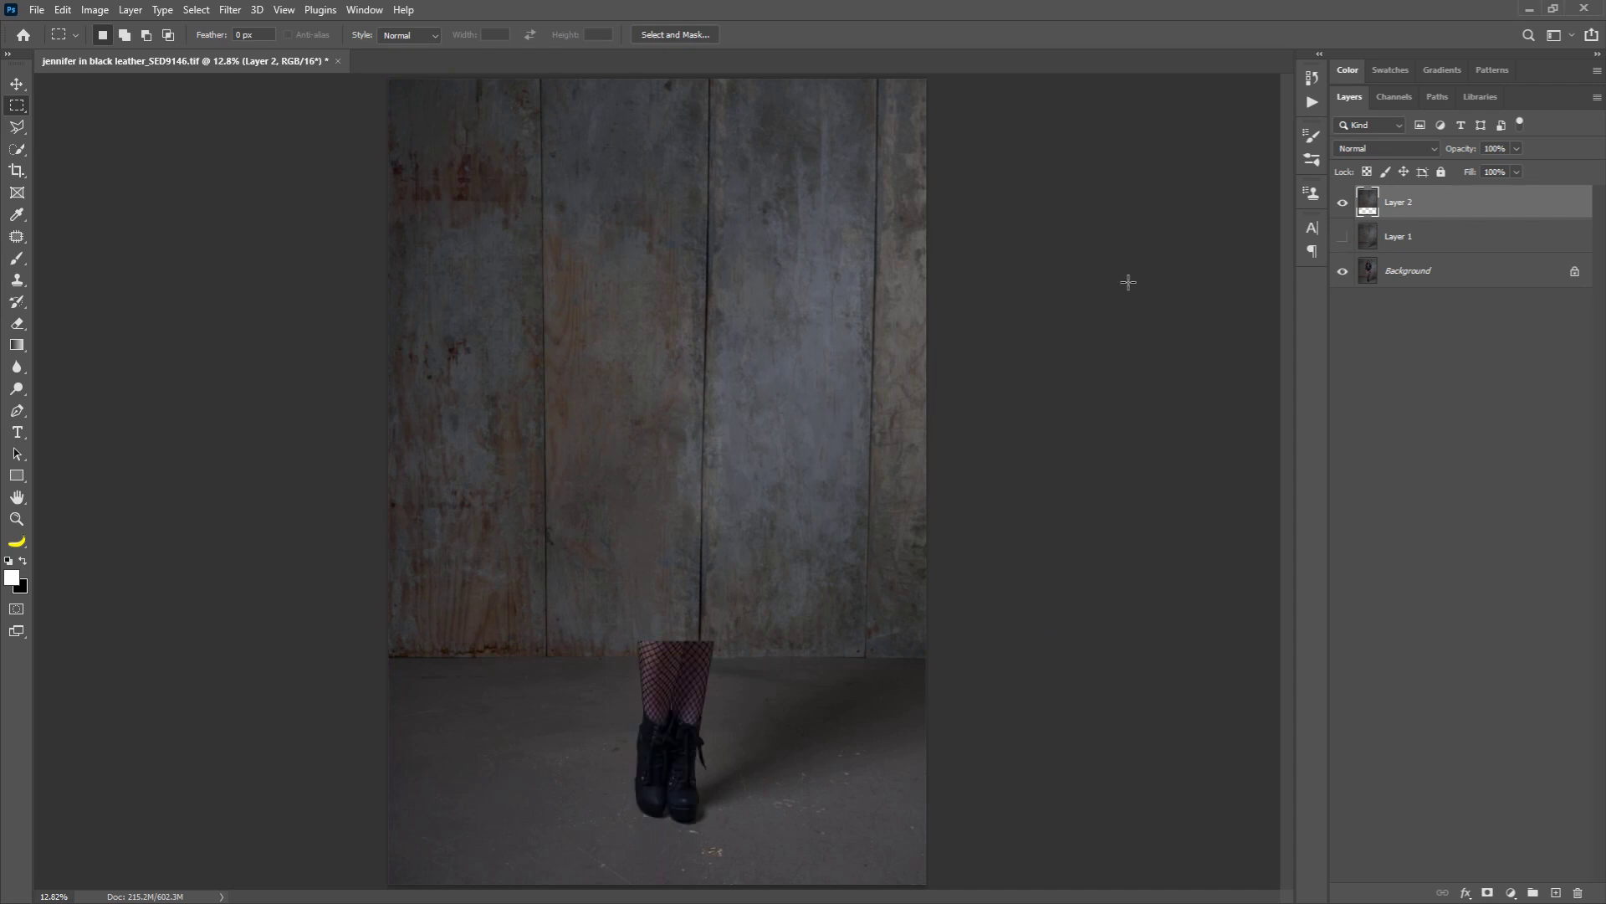
{"action": "key", "text": "v"}
{"action": "left_click_drag", "start_coordinate": [734, 352], "coordinate": [903, 561]}
{"action": "key", "text": "ctrl+z"}
Step: Hide Layer 2 and select the subject on the Background layer
{"action": "left_click", "coordinate": [1342, 202]}
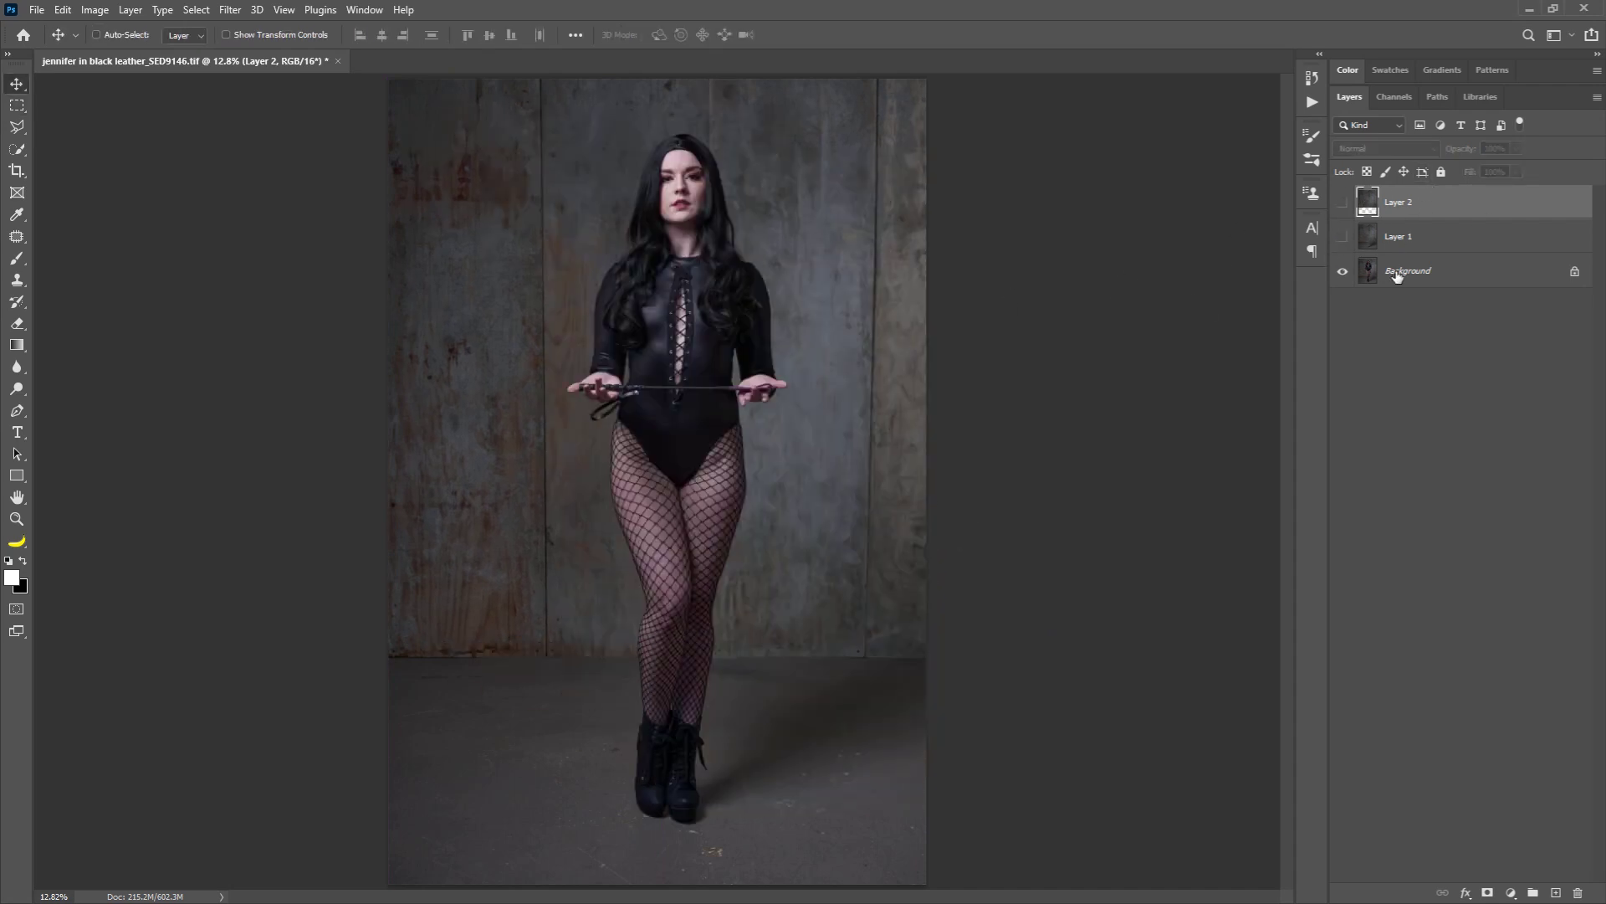
{"action": "left_click", "coordinate": [1406, 270]}
{"action": "left_click", "coordinate": [199, 10]}
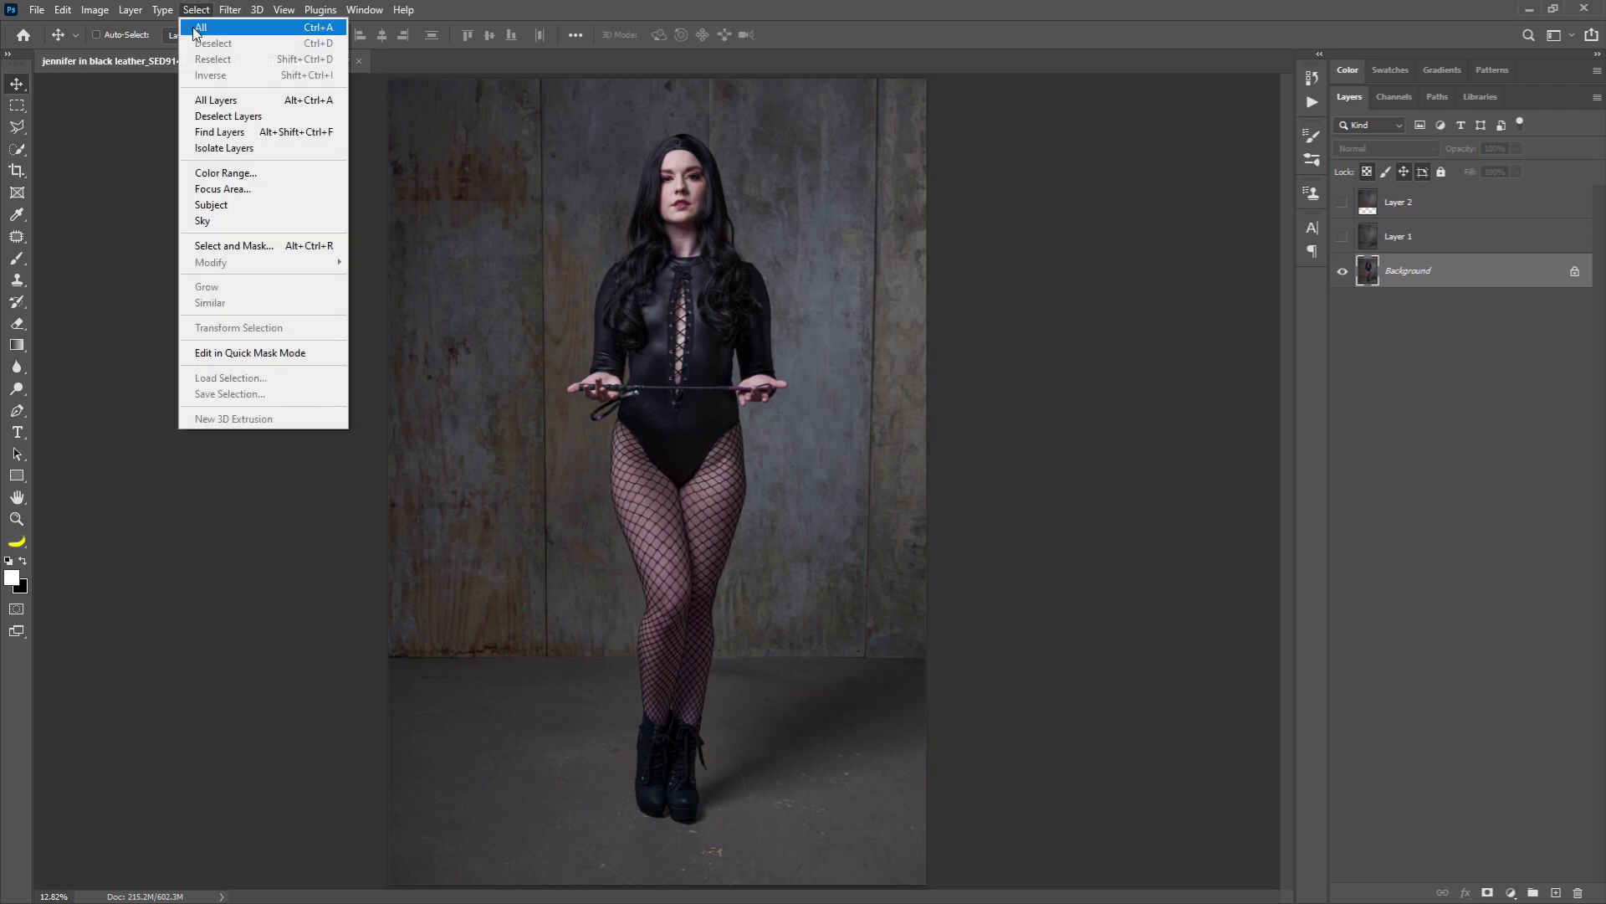
{"action": "left_click", "coordinate": [205, 207]}
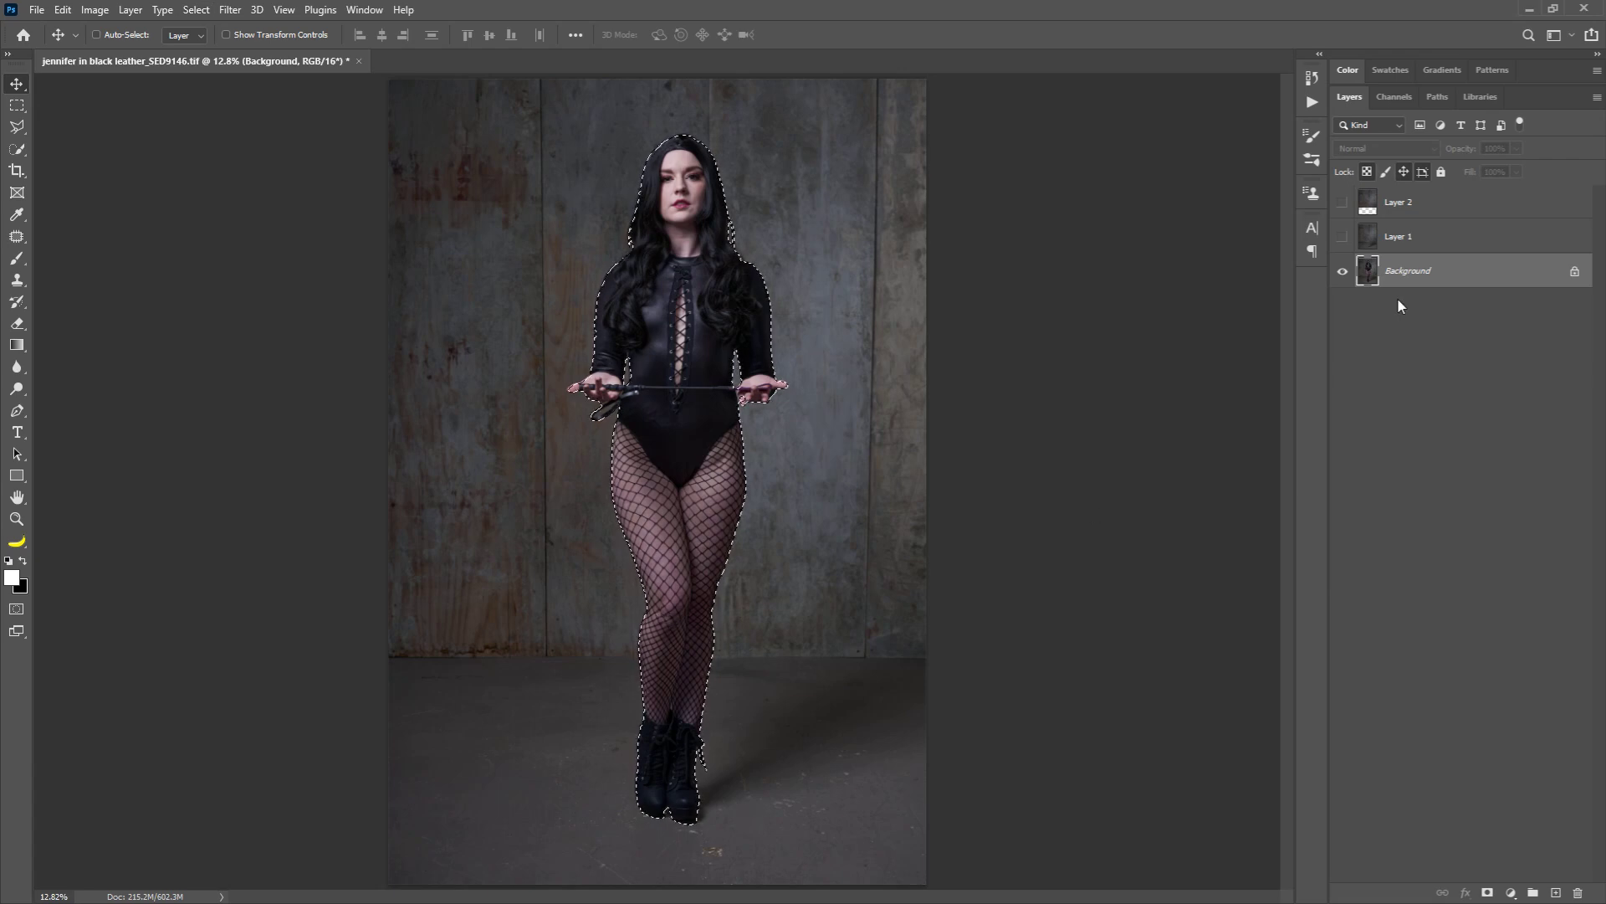
Step: Save the subject selection as a new unnamed channel and deselect
{"action": "left_click", "coordinate": [197, 10]}
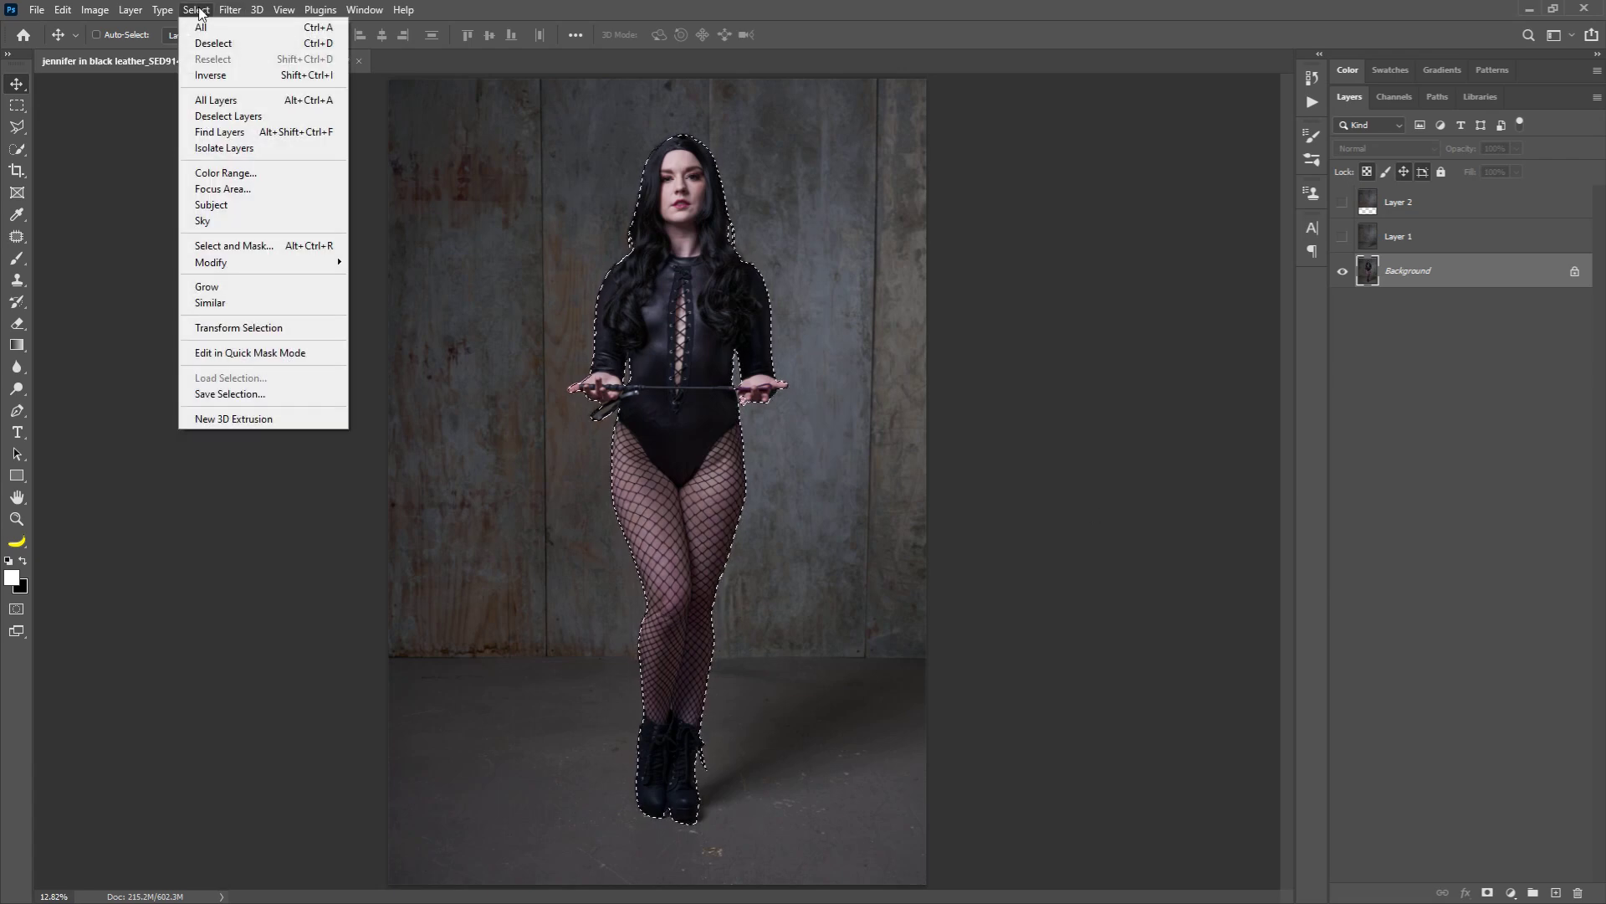
{"action": "left_click", "coordinate": [230, 394]}
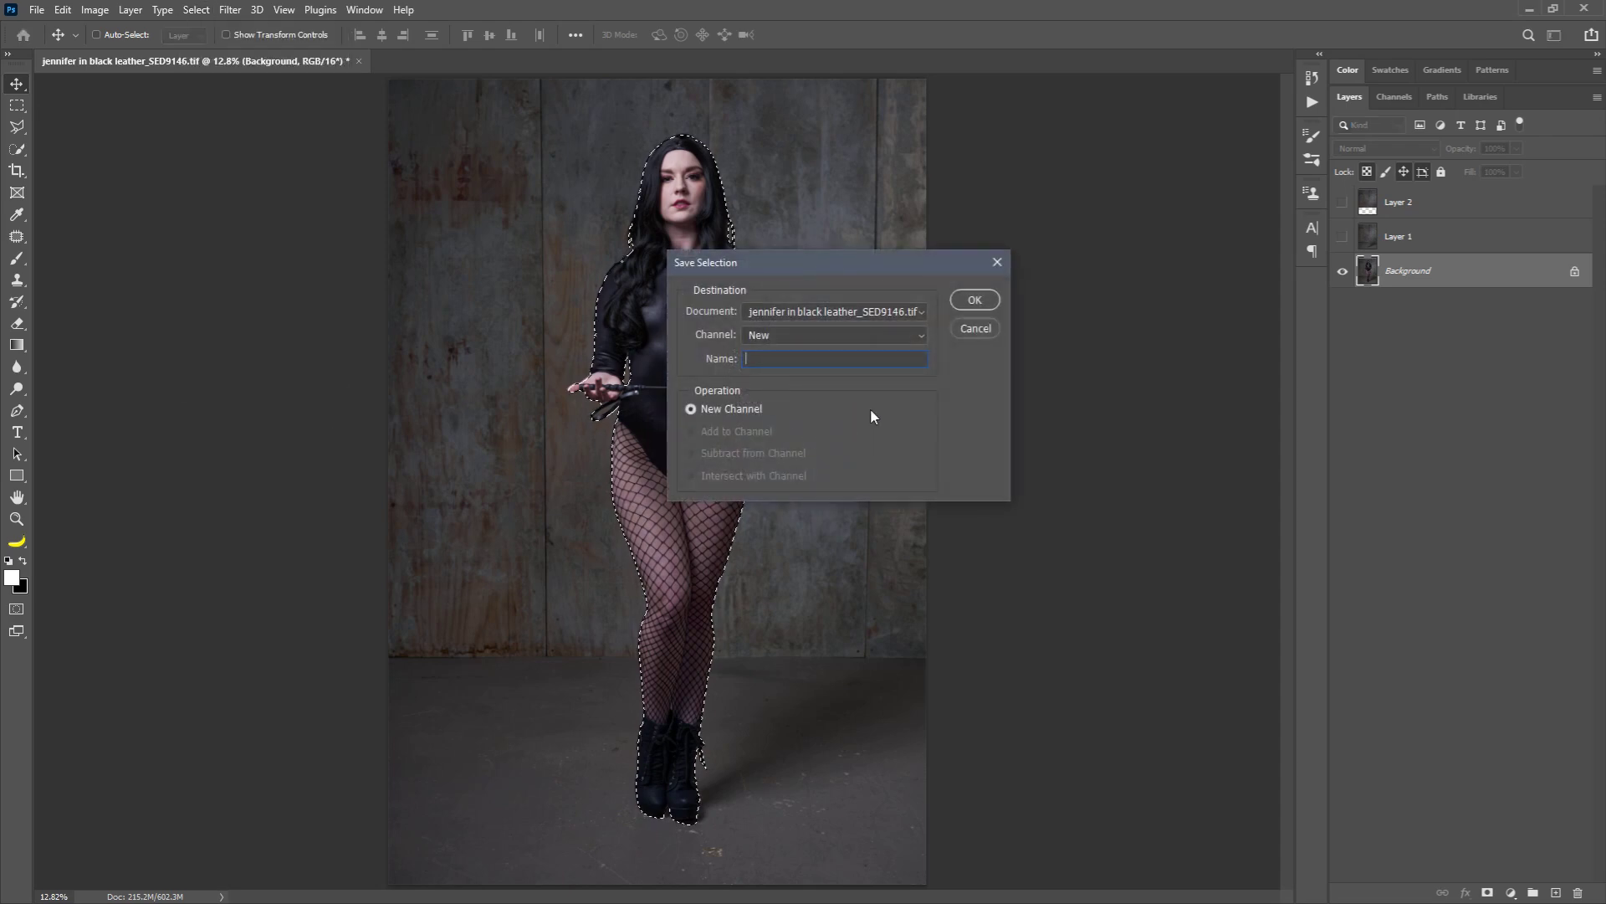
{"action": "left_click", "coordinate": [974, 301]}
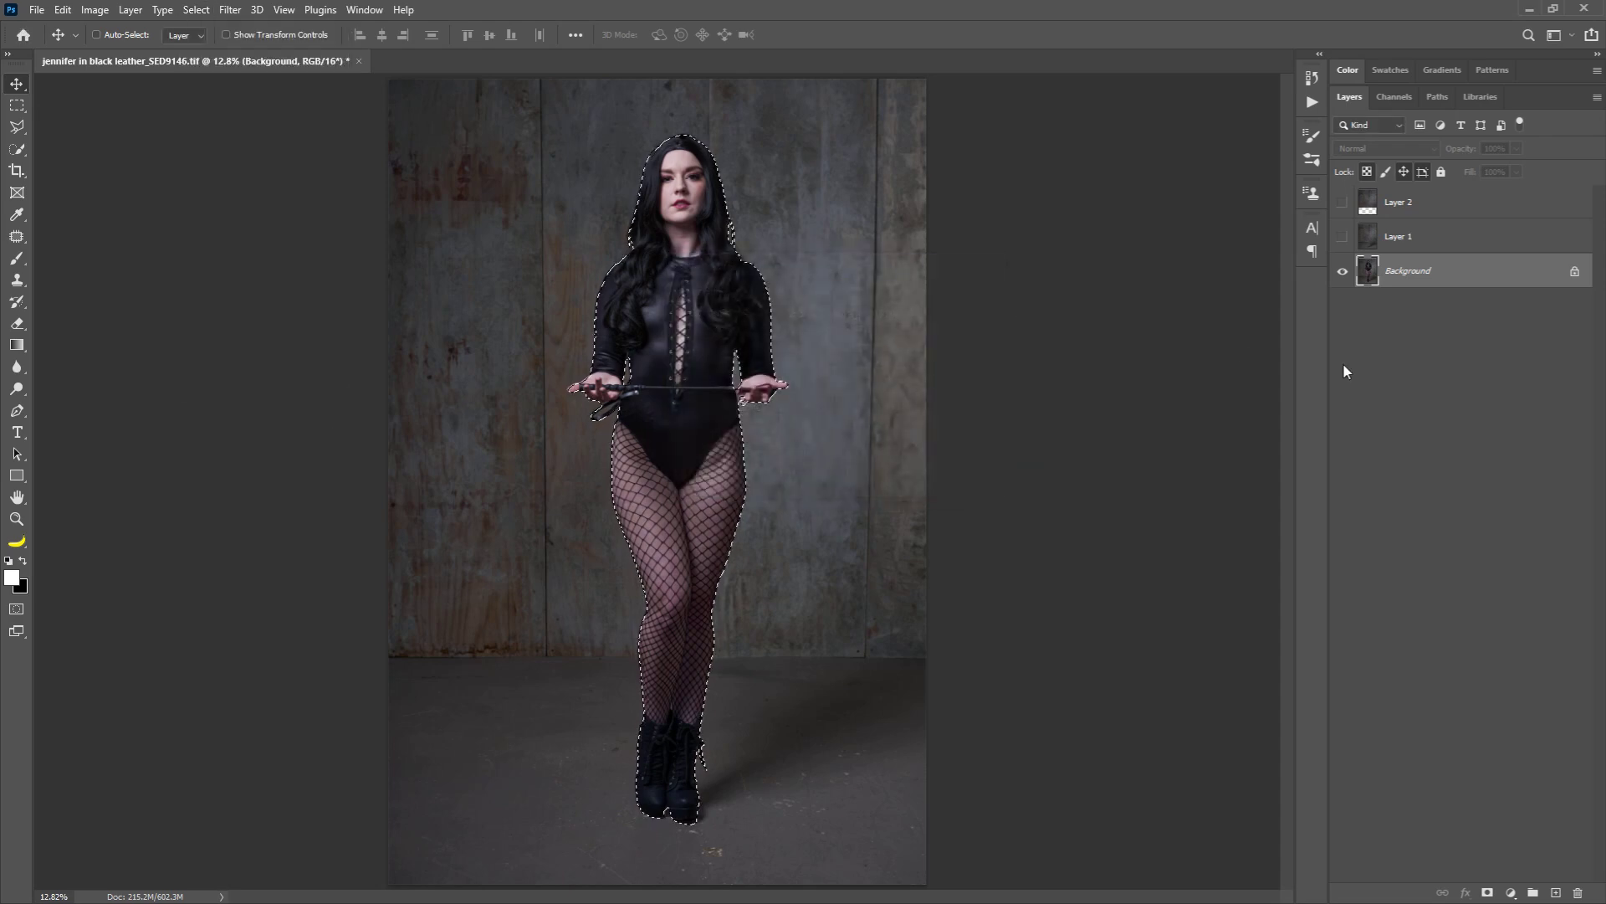
{"action": "key", "text": "ctrl+d"}
Step: Make Layer 2 the active layer and show it again
{"action": "left_click", "coordinate": [1405, 207]}
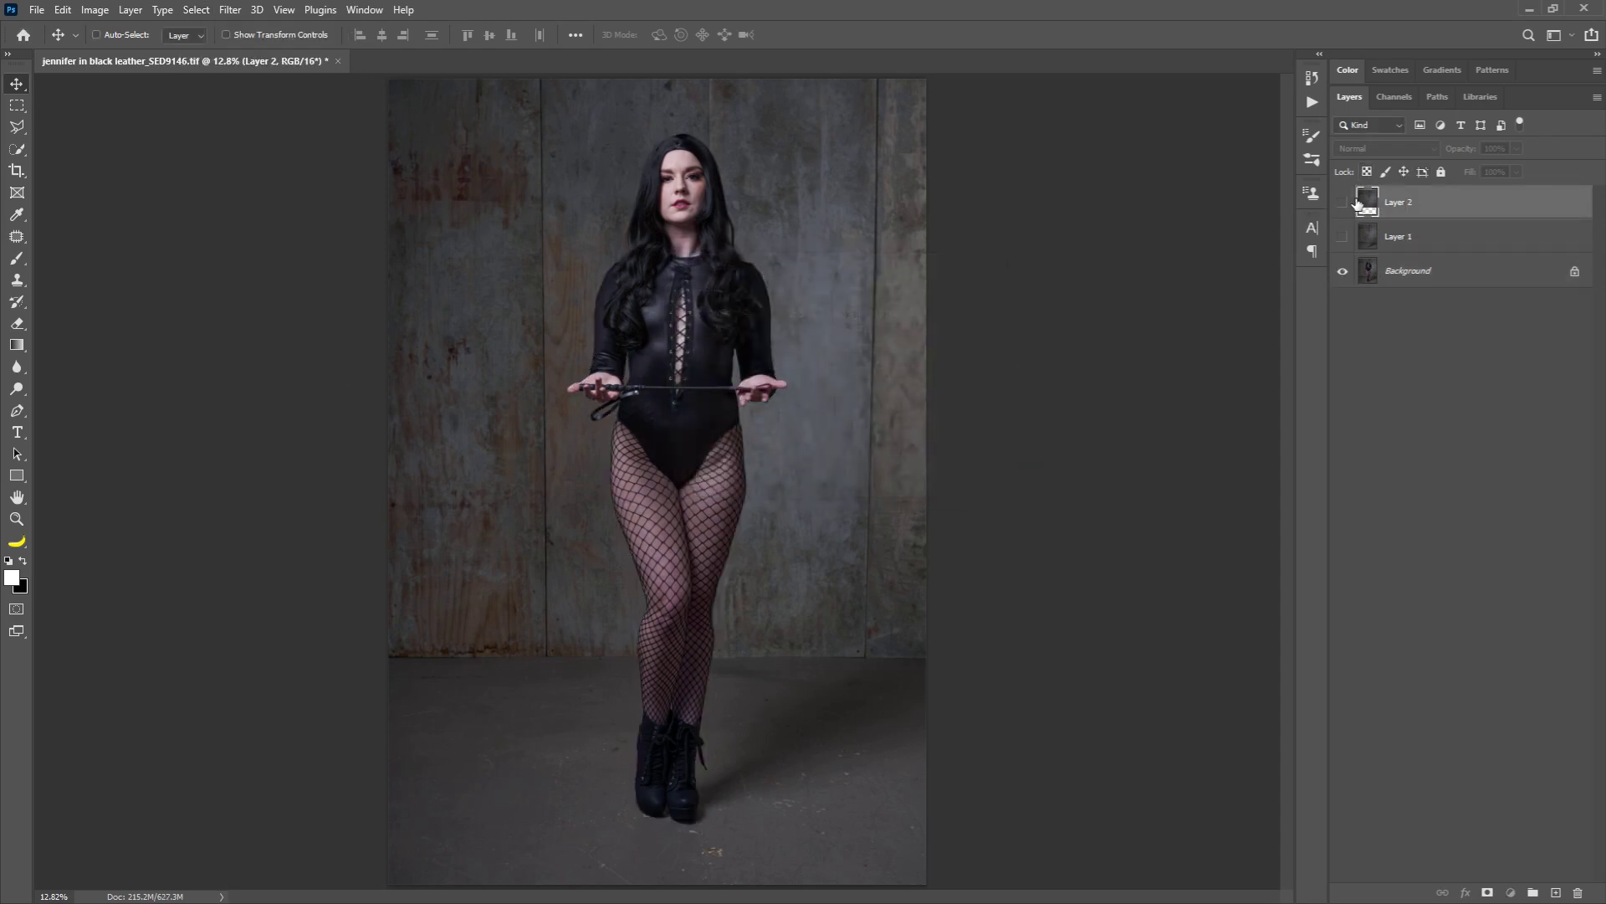
{"action": "left_click", "coordinate": [1342, 205]}
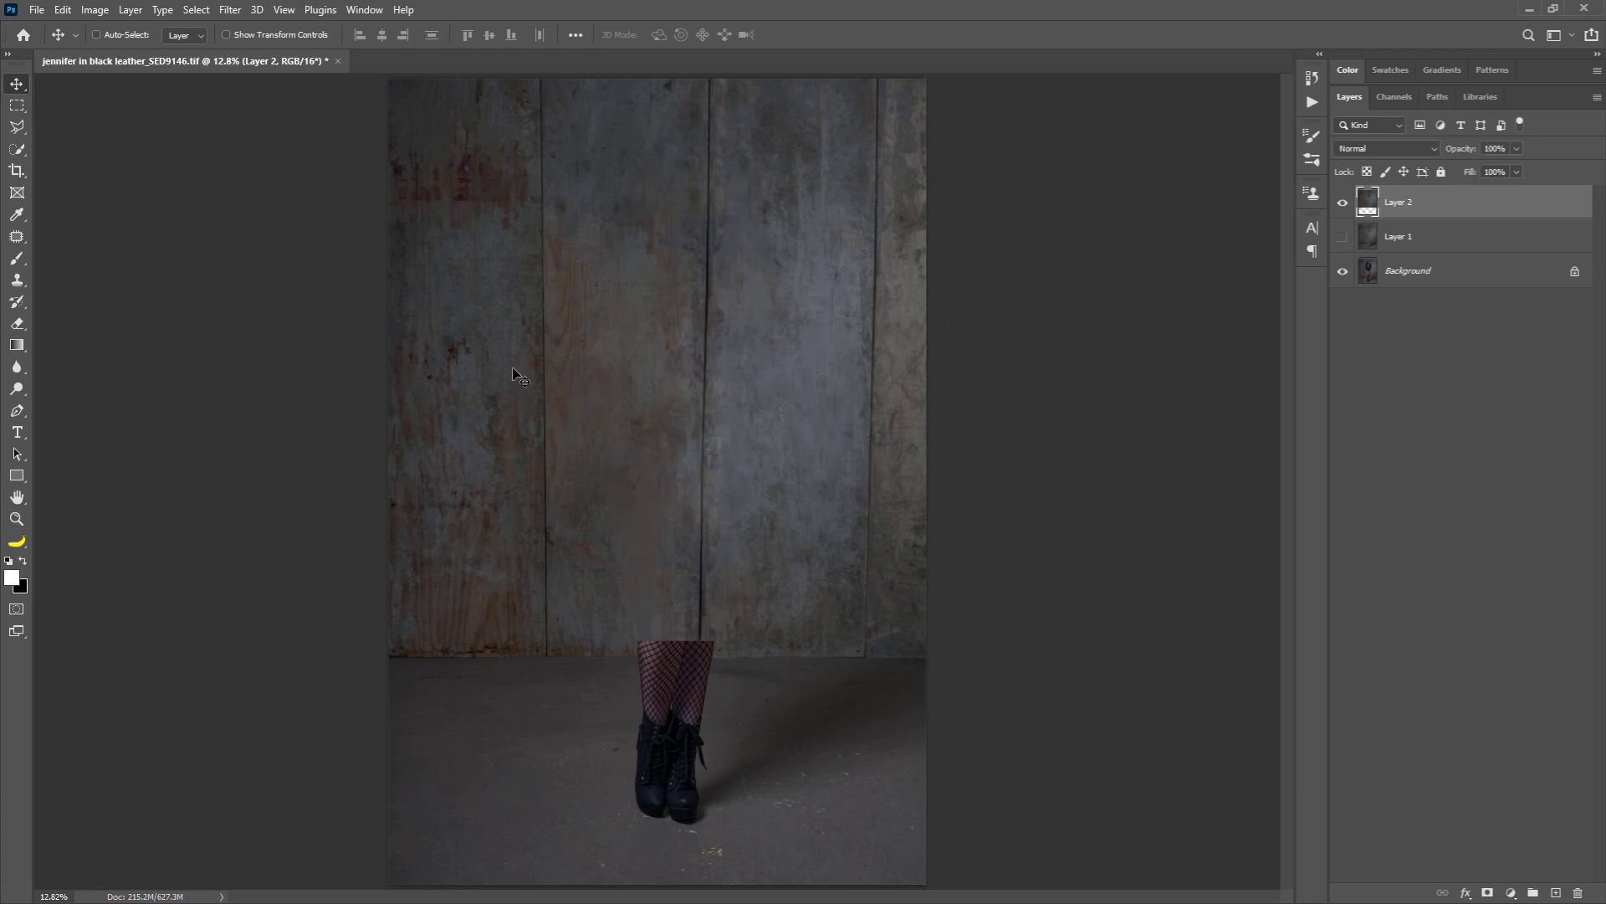
{"action": "key", "text": "ctrl+semicolon"}
{"action": "left_click_drag", "start_coordinate": [561, 361], "coordinate": [749, 428]}
{"action": "key", "text": "ctrl+z"}
Step: Free-transform Layer 2, moving the wall copy down to the floor line at about X 2512 px, Y 2760 px
{"action": "key", "text": "ctrl+t"}
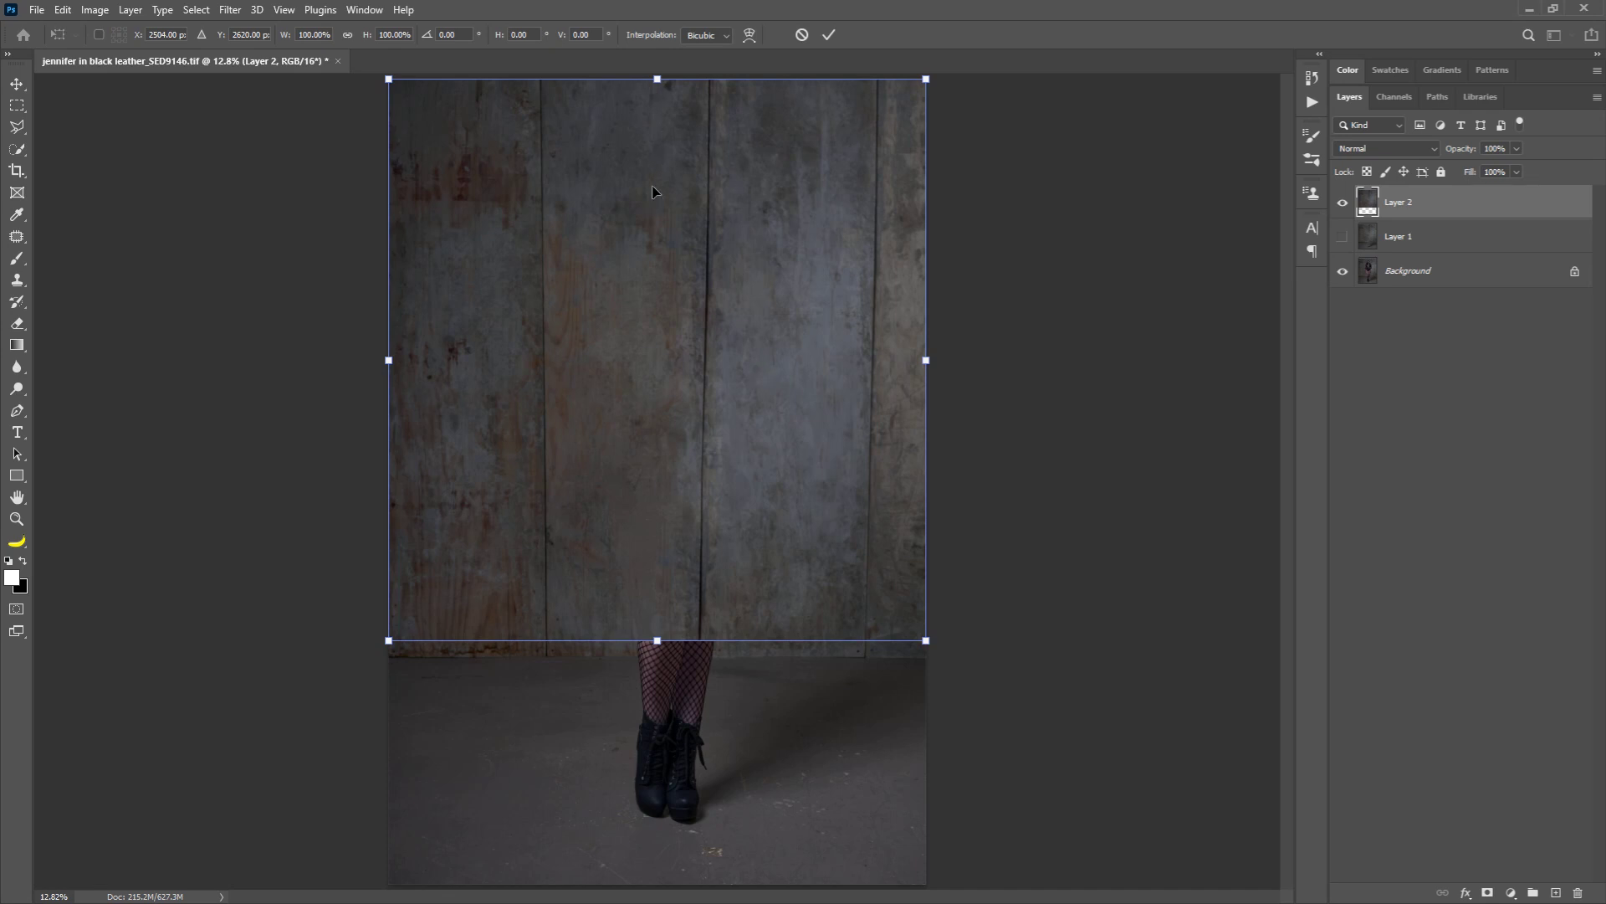
{"action": "left_click_drag", "start_coordinate": [724, 443], "coordinate": [759, 497]}
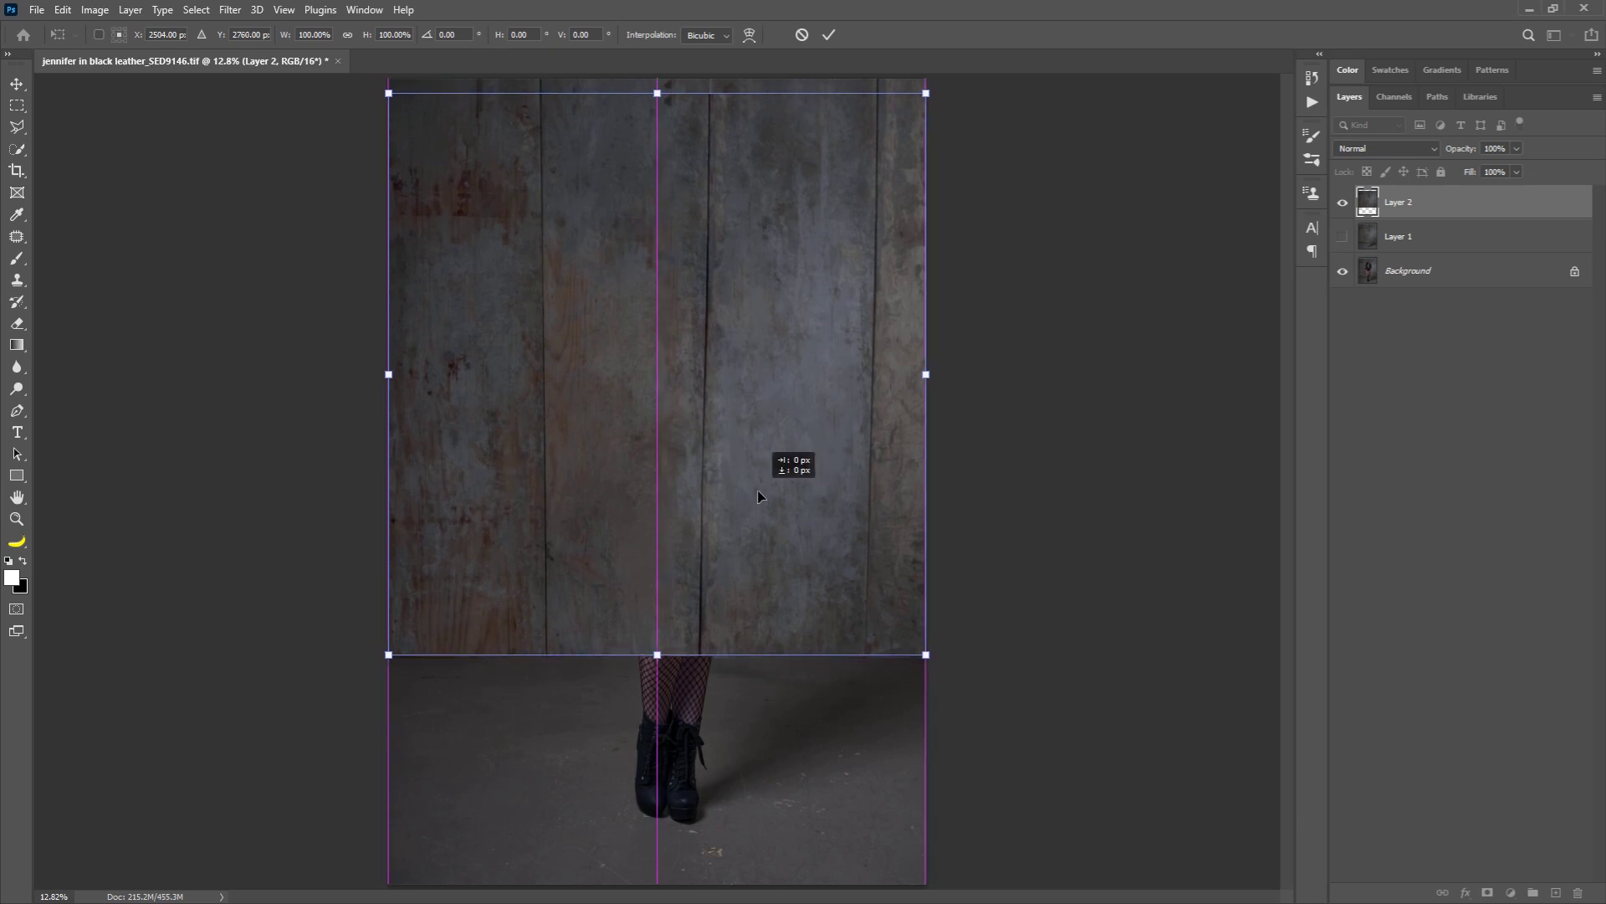
{"action": "mouse_move", "coordinate": [758, 497]}
{"action": "left_mouse_down"}
{"action": "mouse_move", "coordinate": [757, 477]}
{"action": "mouse_move", "coordinate": [759, 497]}
{"action": "left_mouse_up"}
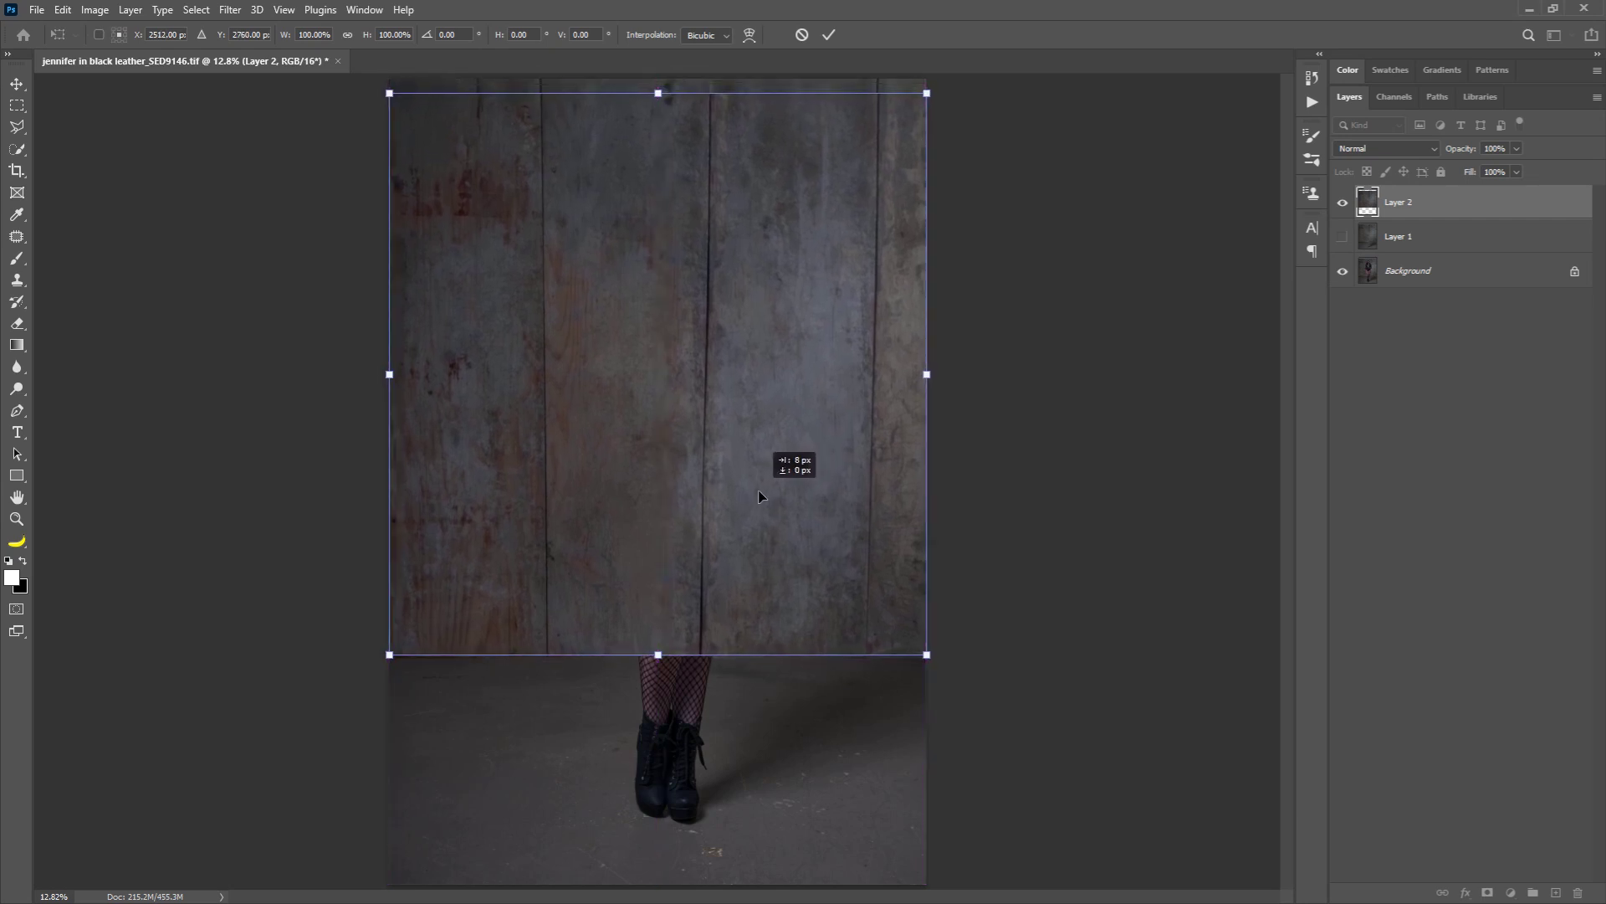
Step: Flip Layer 2 down over the floor at about -40.76% height and widen its lower edge in perspective
{"action": "left_click_drag", "start_coordinate": [658, 93], "coordinate": [716, 902]}
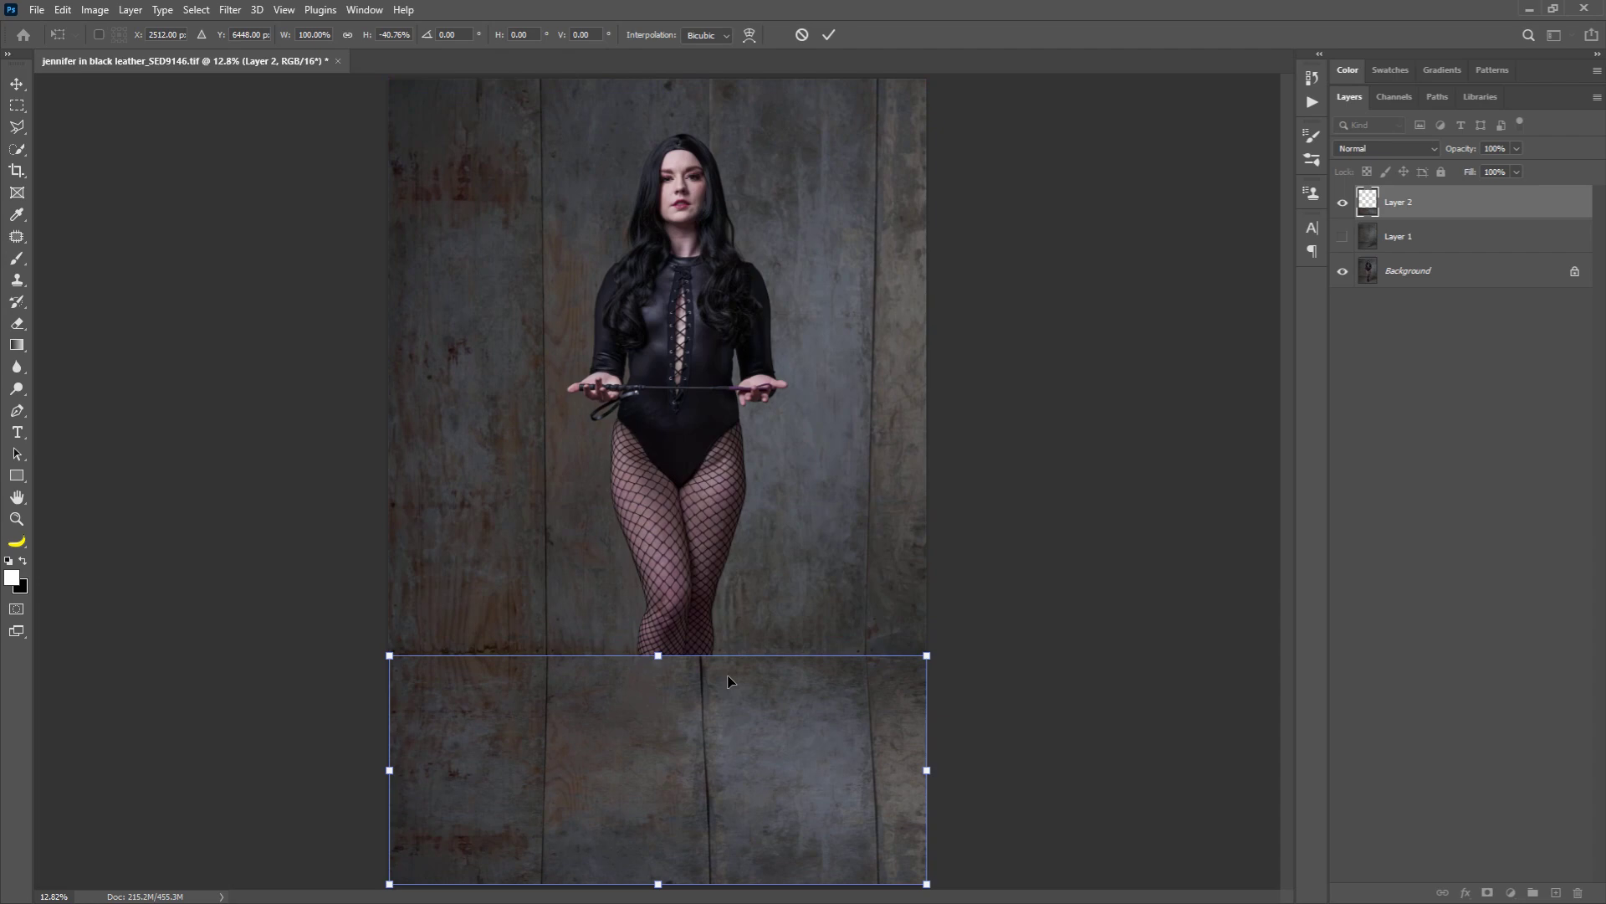
{"action": "right_click", "coordinate": [789, 760]}
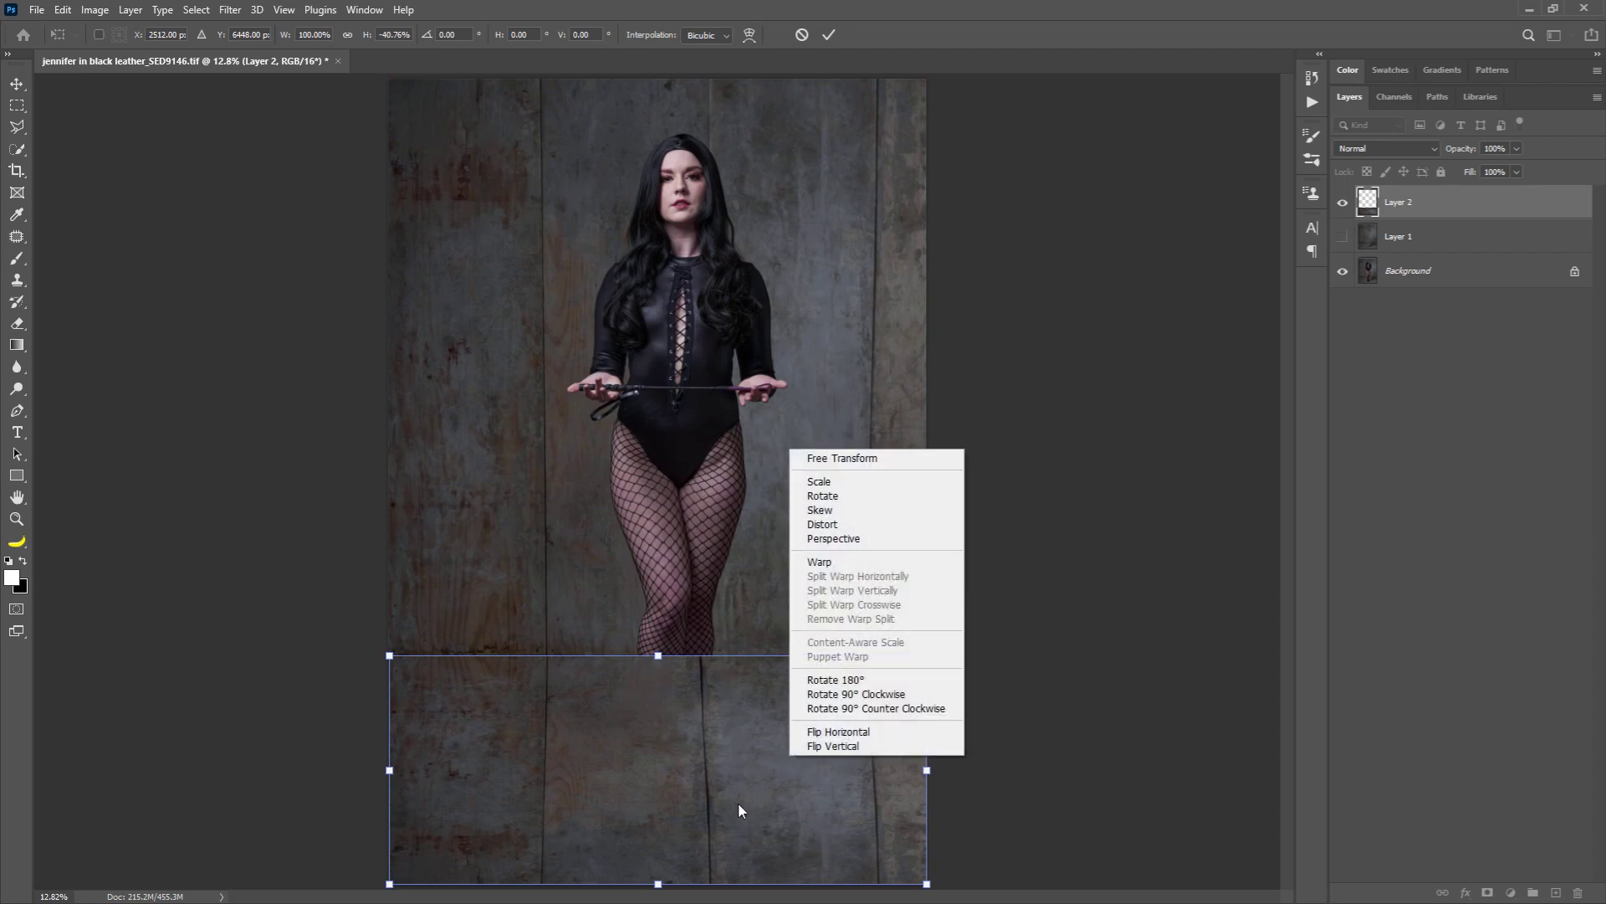
{"action": "left_click", "coordinate": [836, 538]}
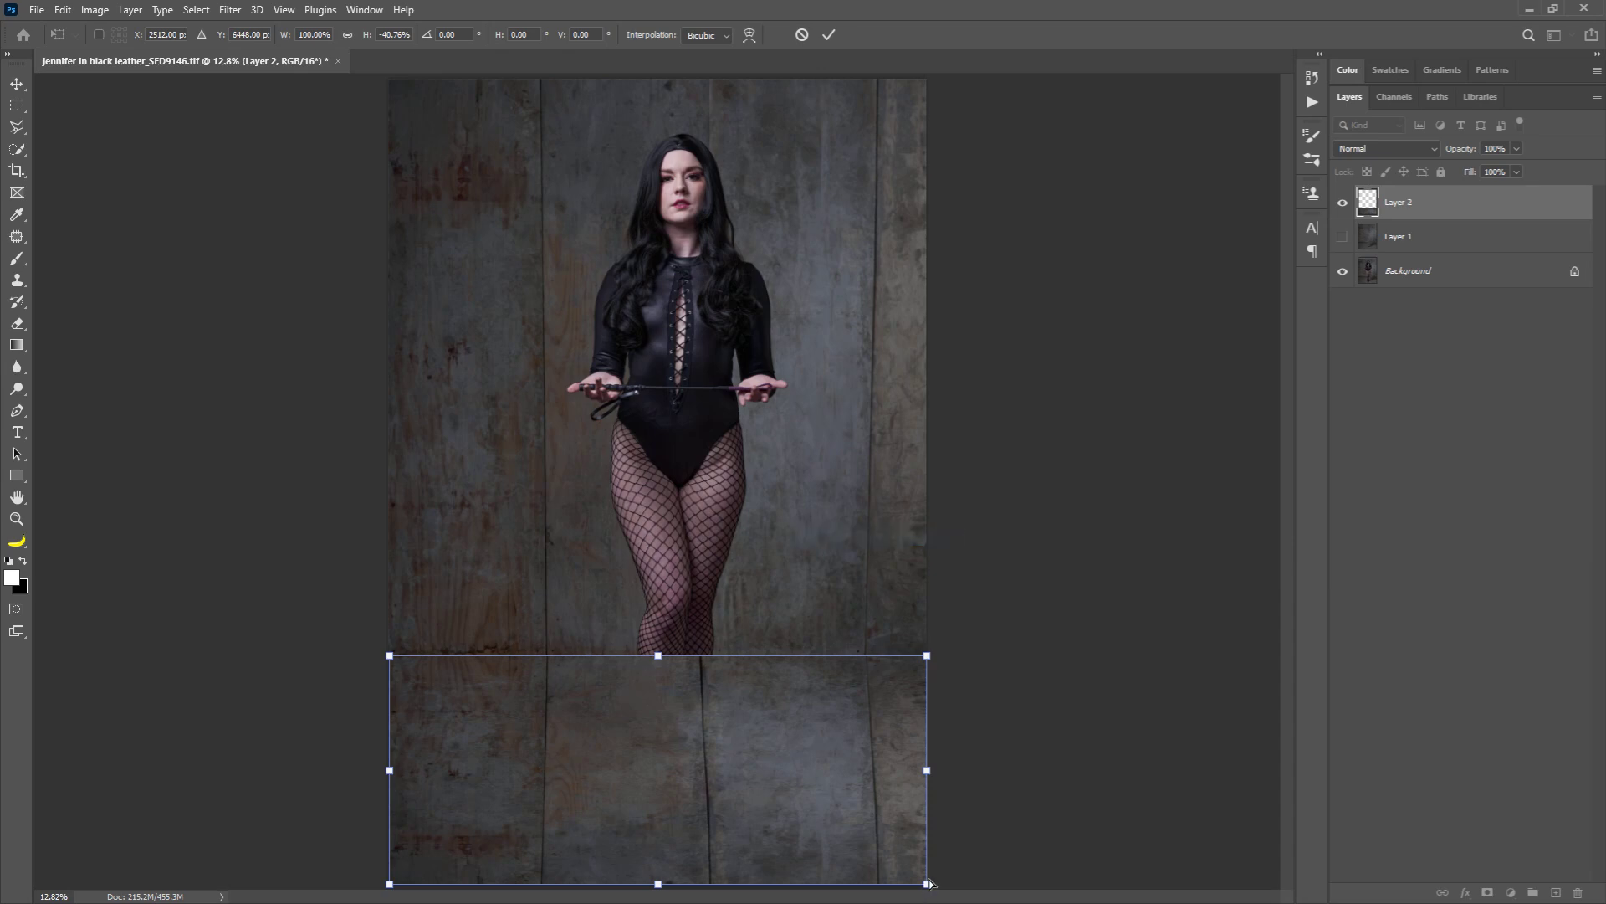
{"action": "left_click_drag", "start_coordinate": [928, 885], "coordinate": [1539, 796]}
{"action": "key", "text": "Return"}
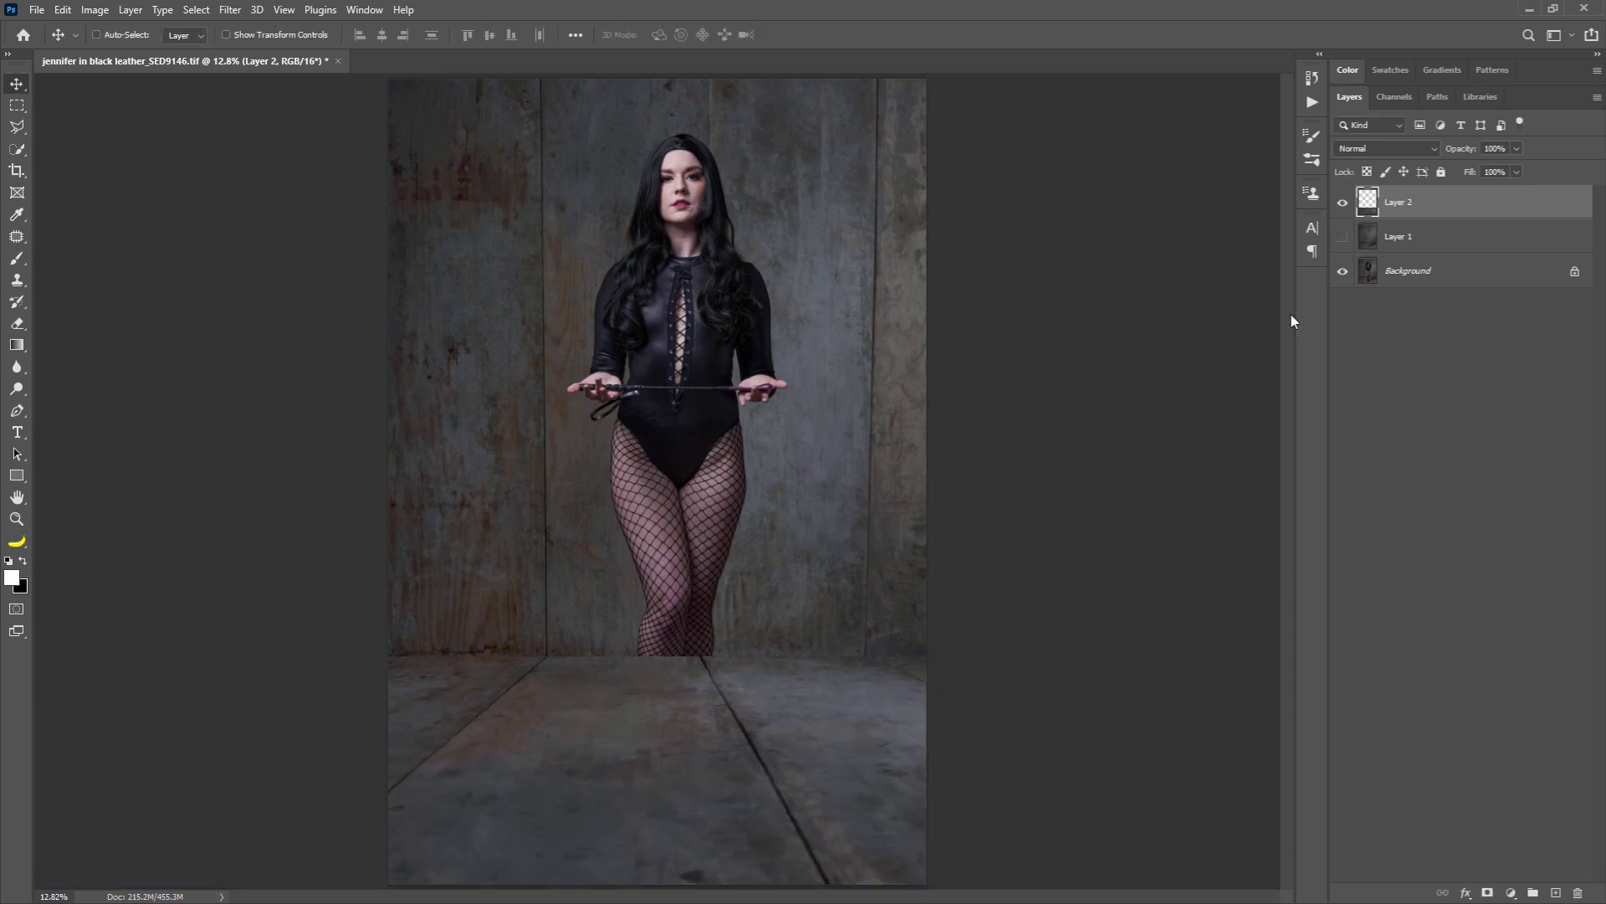
Step: Load the saved subject channel 1 as a new selection
{"action": "left_click", "coordinate": [1394, 98]}
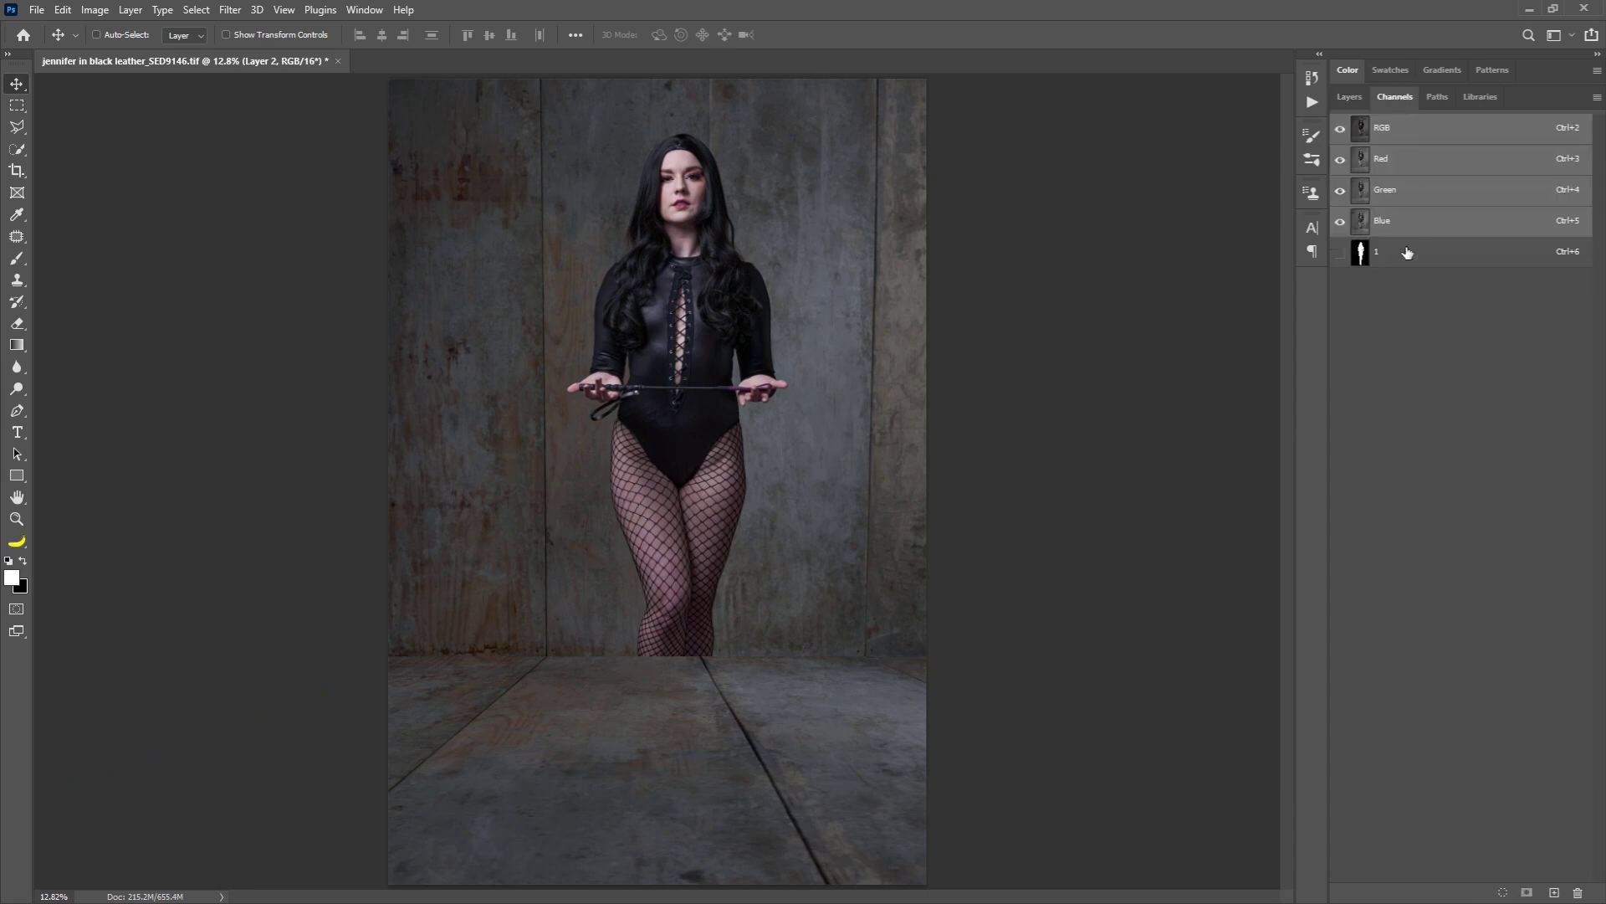
{"action": "key", "text": "ctrl"}
{"action": "left_click", "coordinate": [196, 9]}
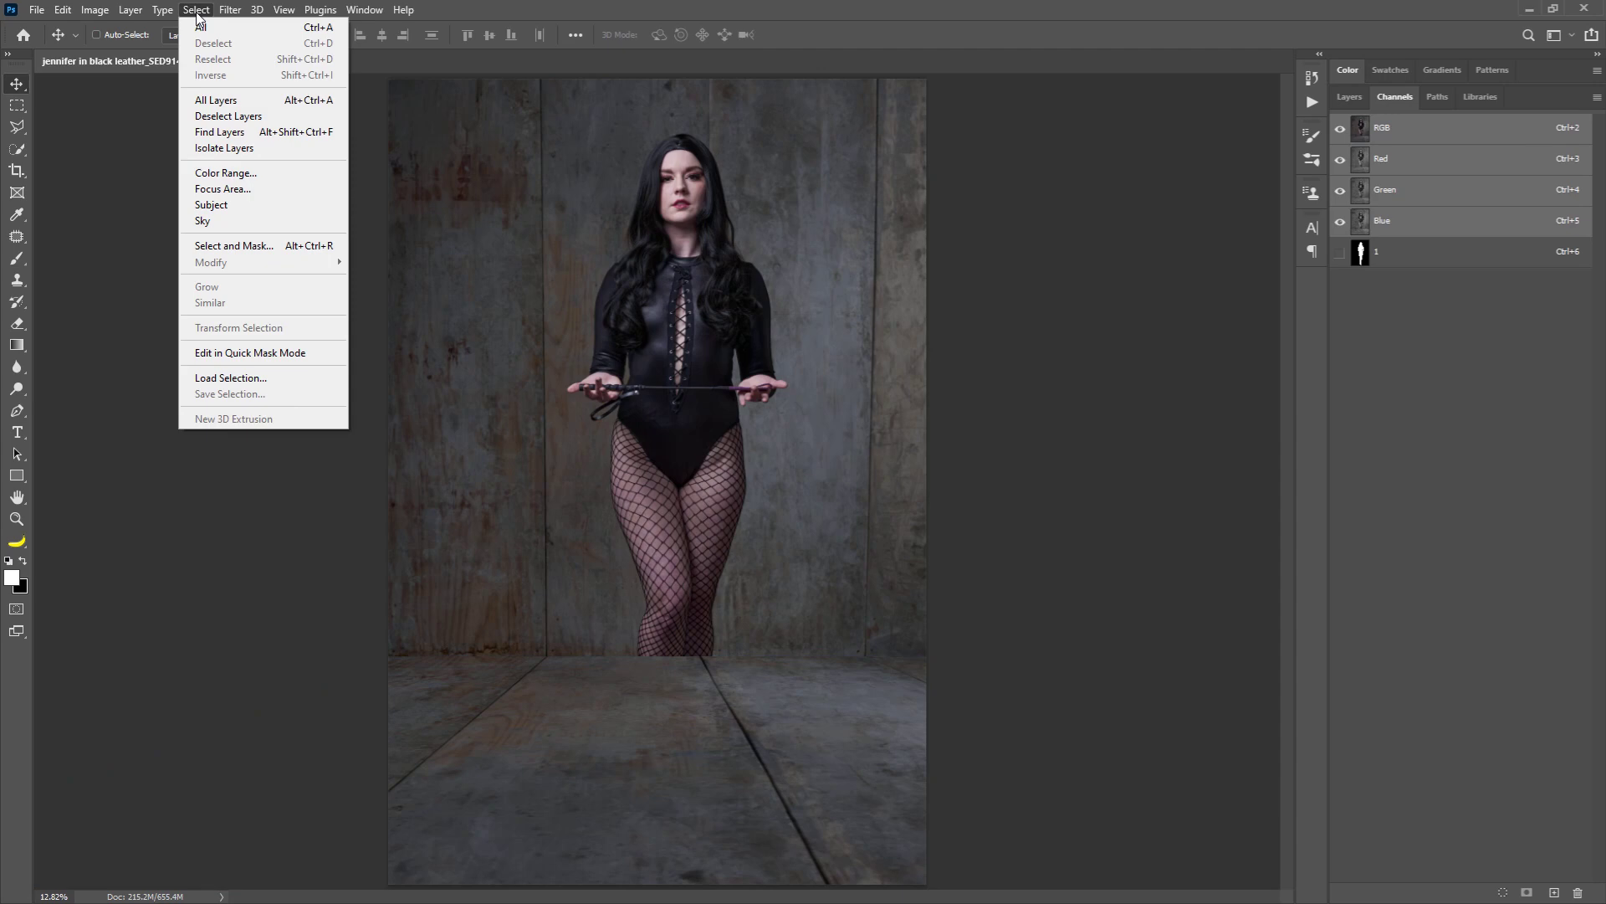
{"action": "left_click", "coordinate": [211, 378]}
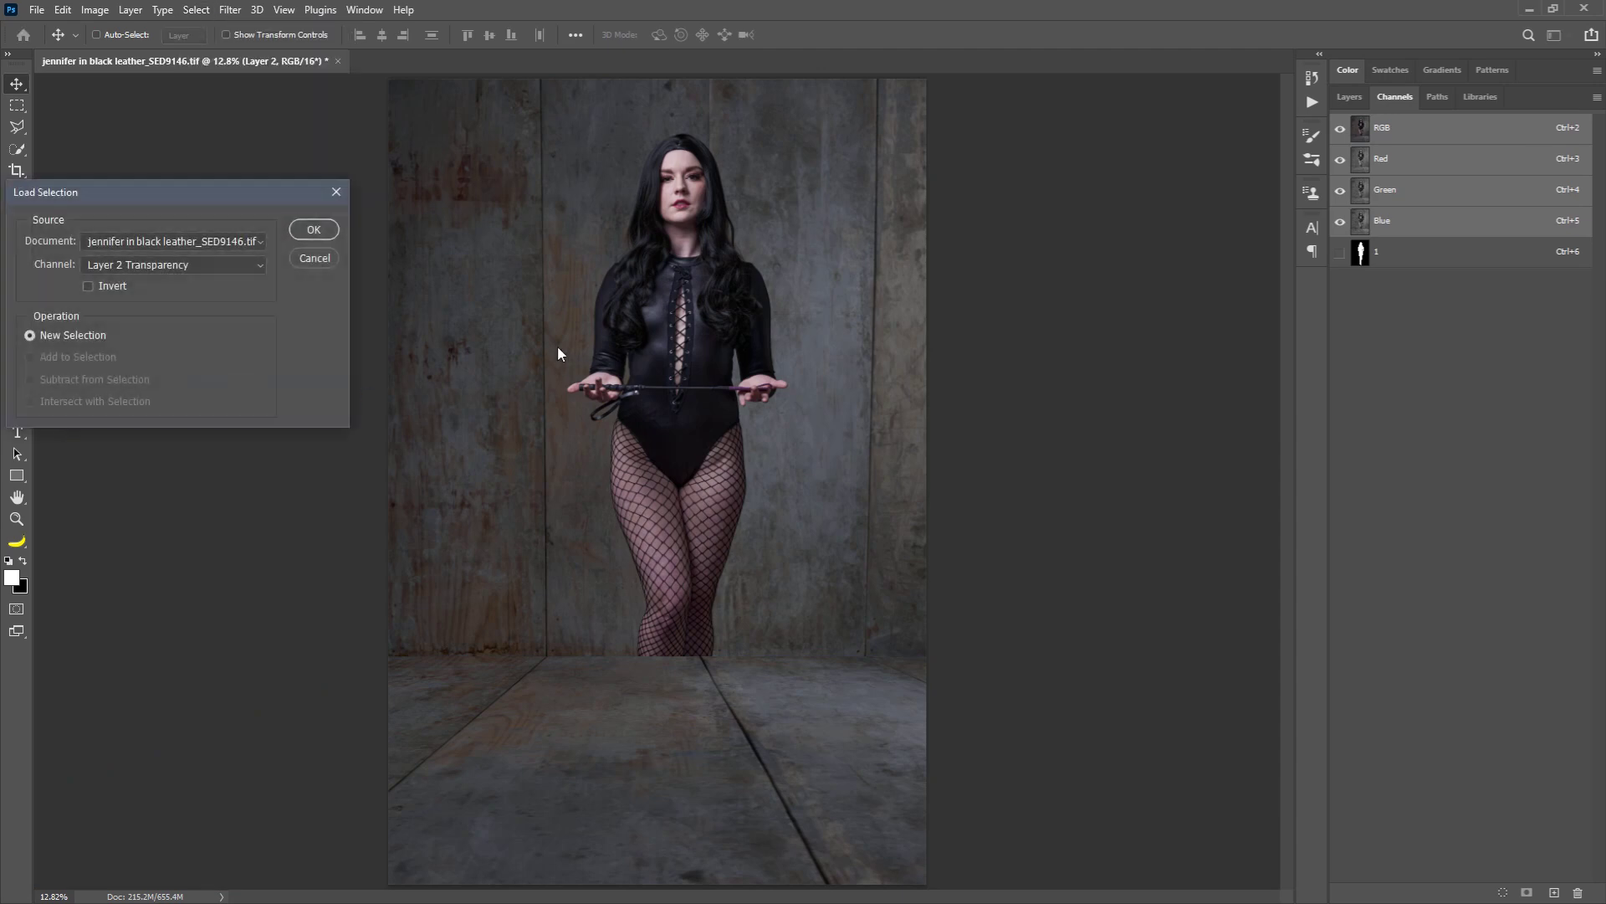
{"action": "left_click", "coordinate": [151, 265]}
{"action": "left_click", "coordinate": [188, 309]}
{"action": "left_click", "coordinate": [306, 233]}
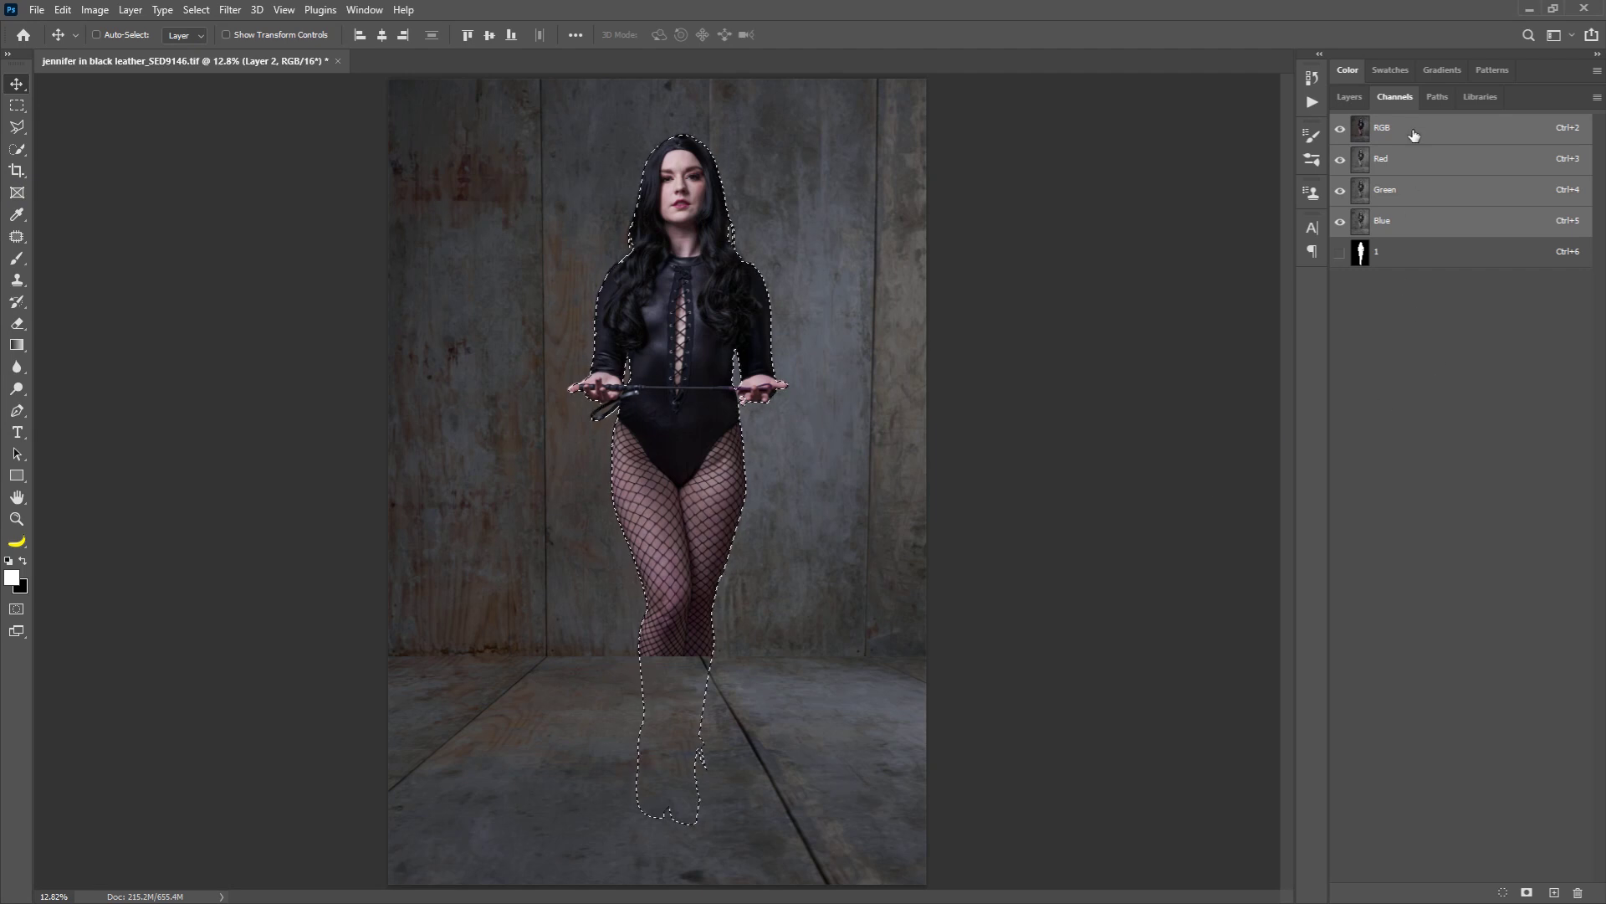
Step: Add a mask to Layer 2 that hides the selected subject, and set the layer's blend mode to Overlay
{"action": "left_click", "coordinate": [1350, 98]}
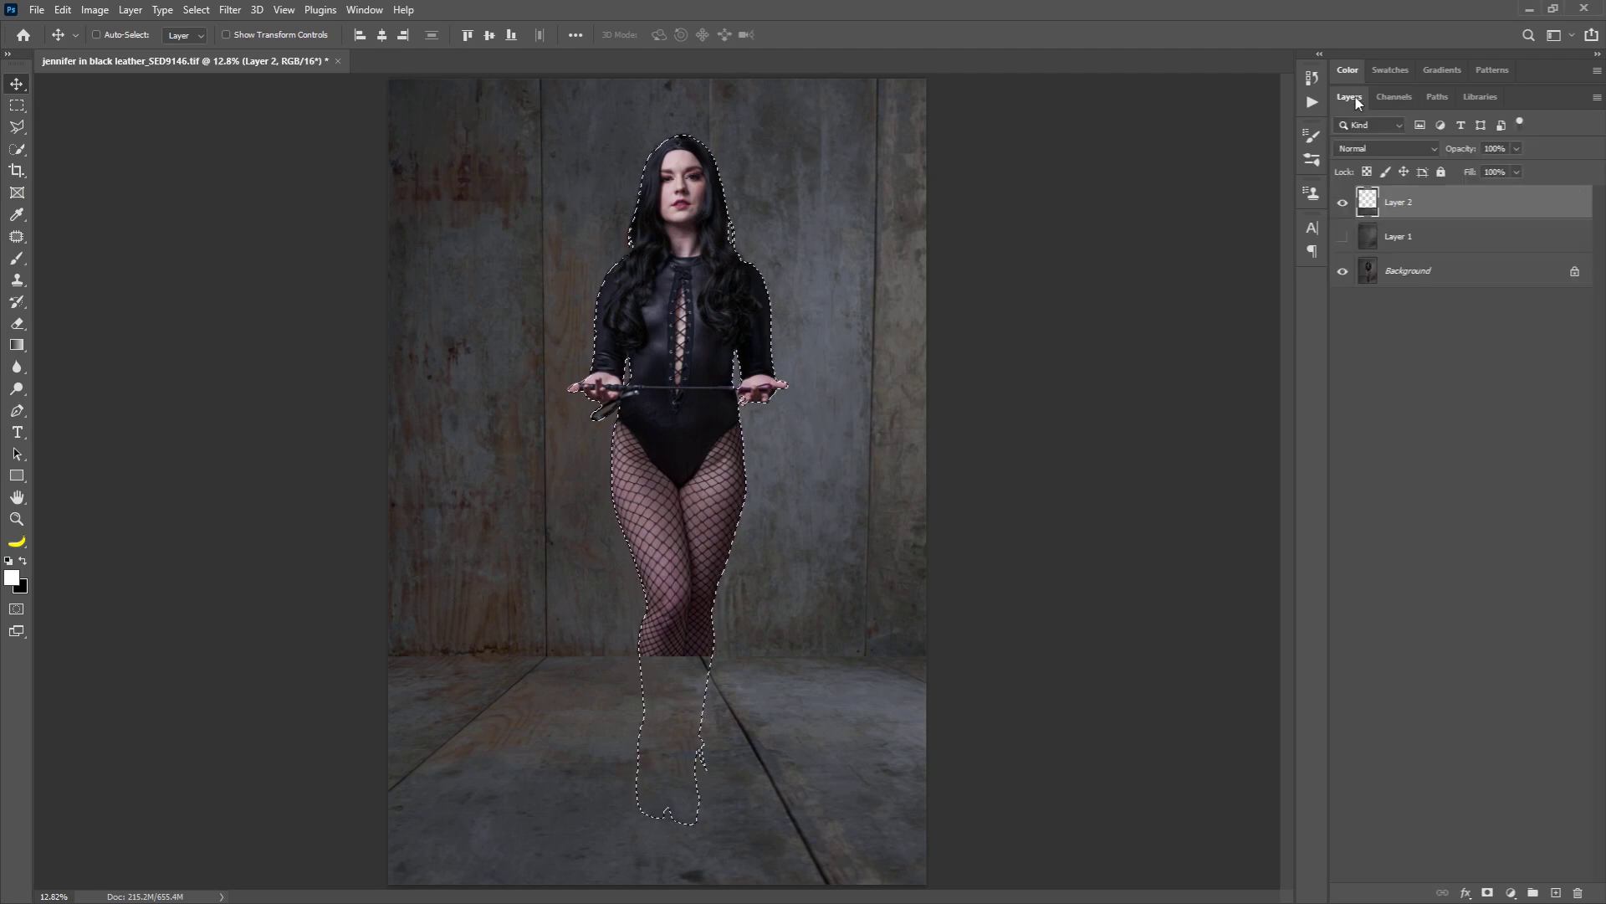
{"action": "left_click", "coordinate": [1488, 893]}
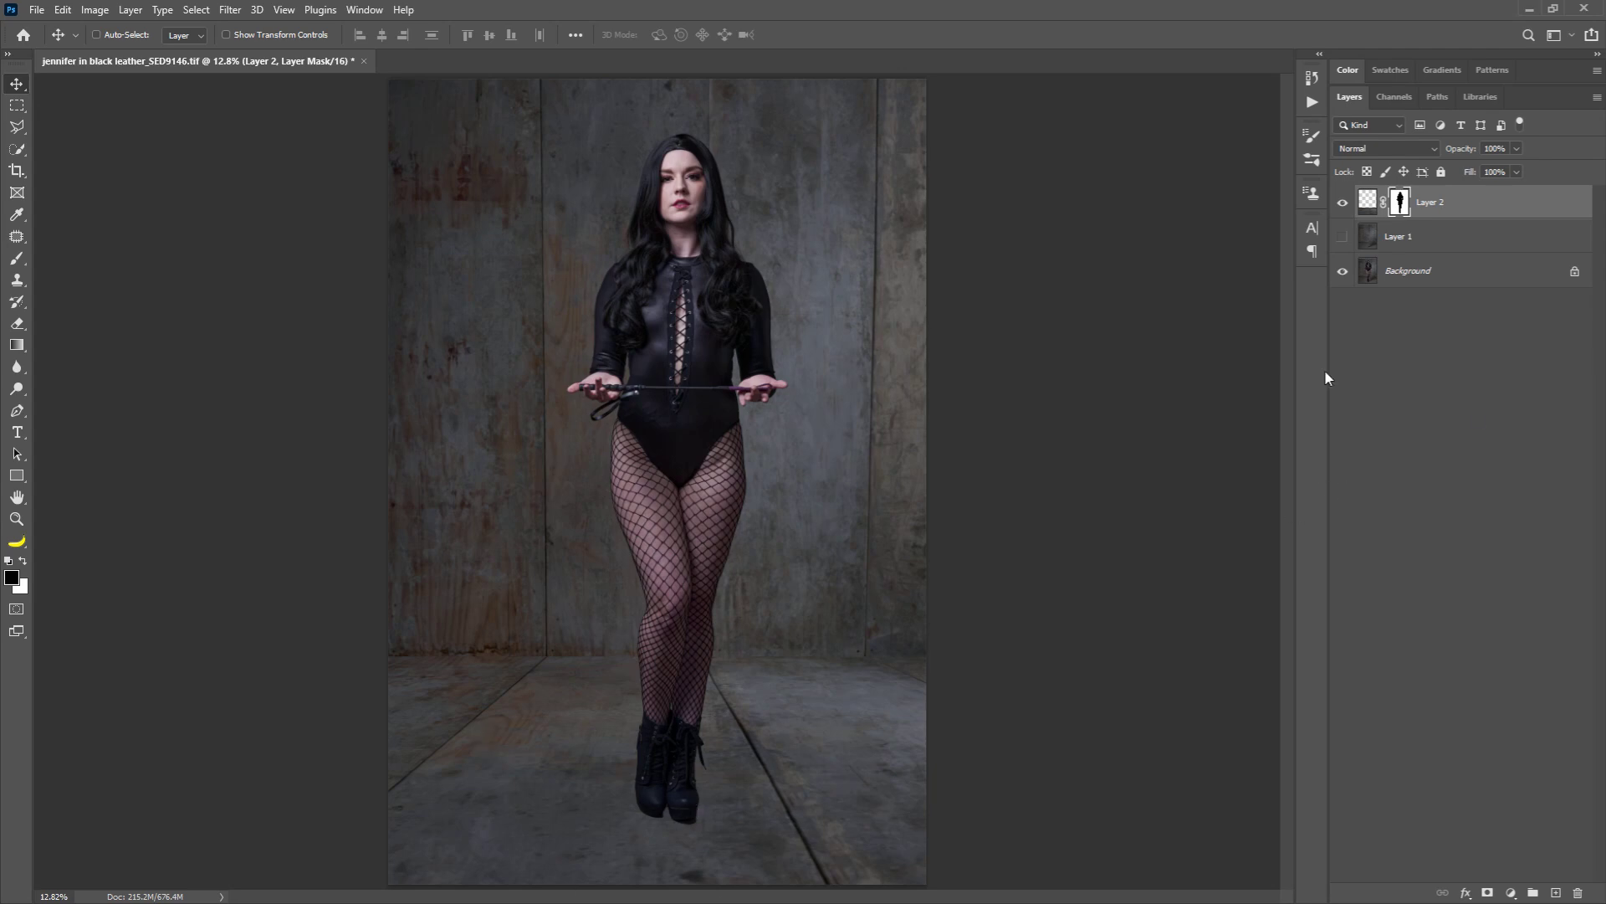
{"action": "left_click", "coordinate": [1407, 149]}
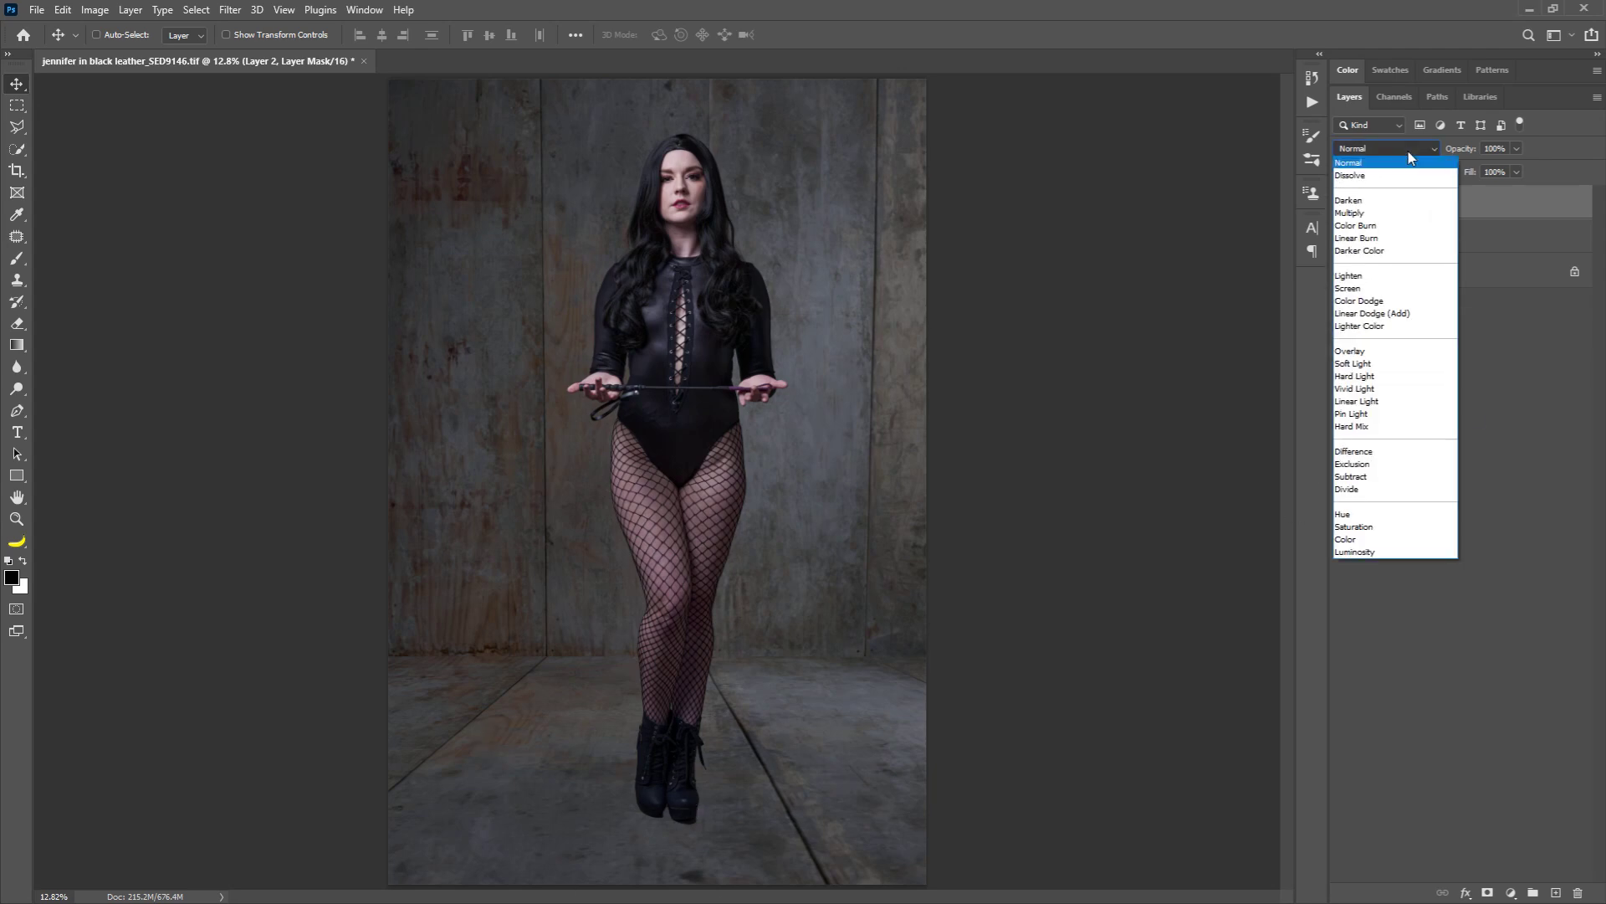
{"action": "left_click", "coordinate": [1373, 353]}
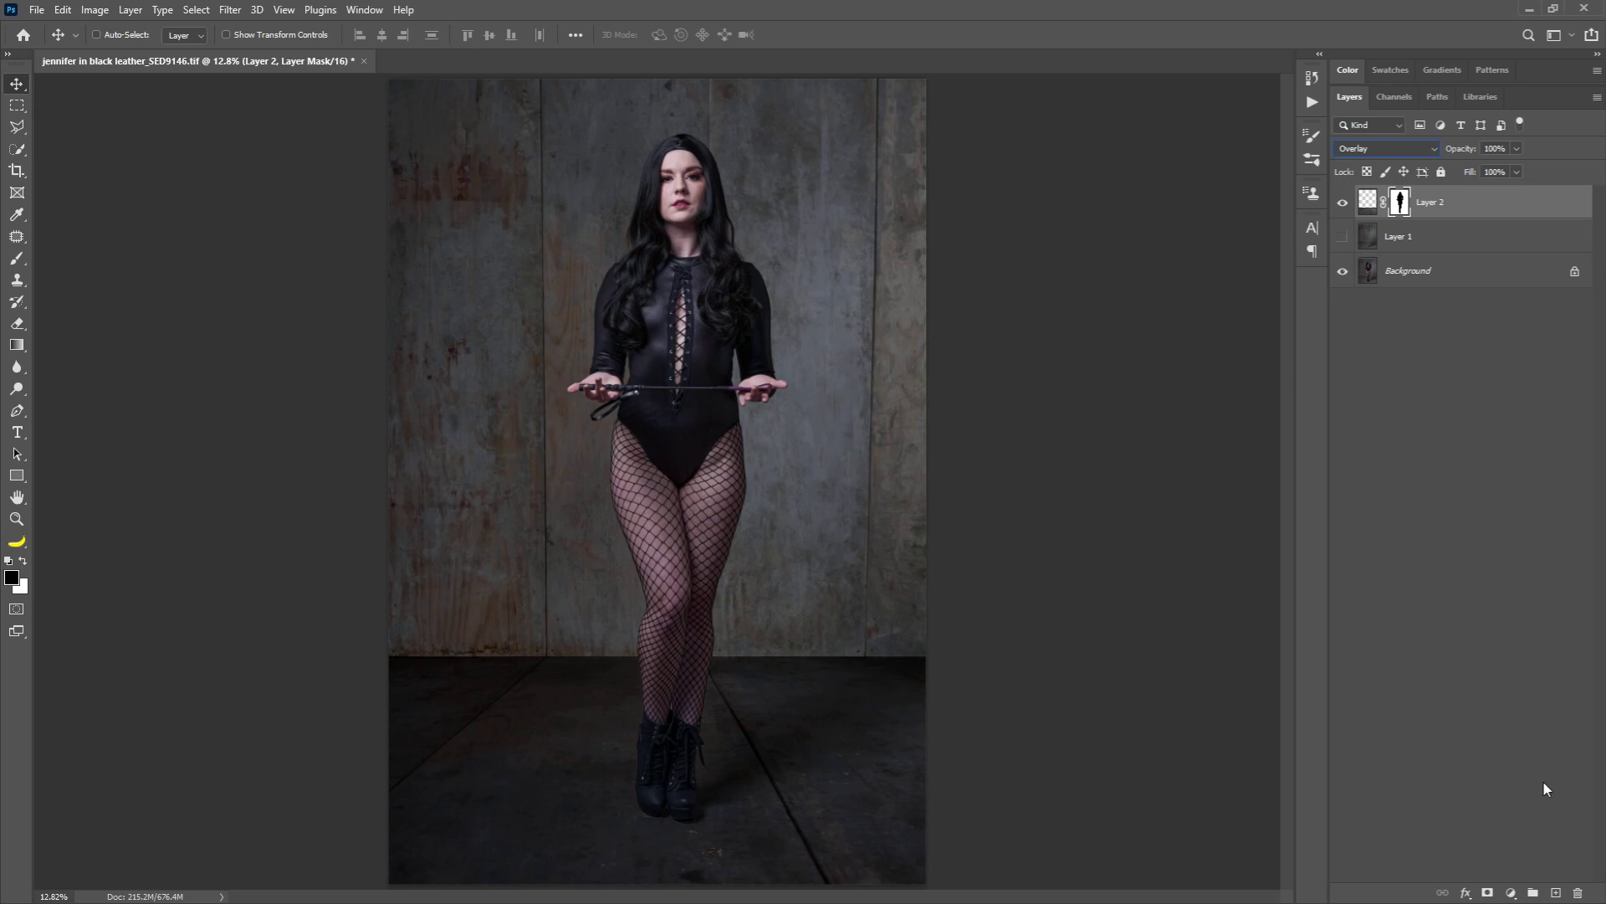
Step: Add a Curves adjustment clipped to Layer 2 and raise the RGB midtones to brighten the floor reflection
{"action": "left_click", "coordinate": [1513, 893]}
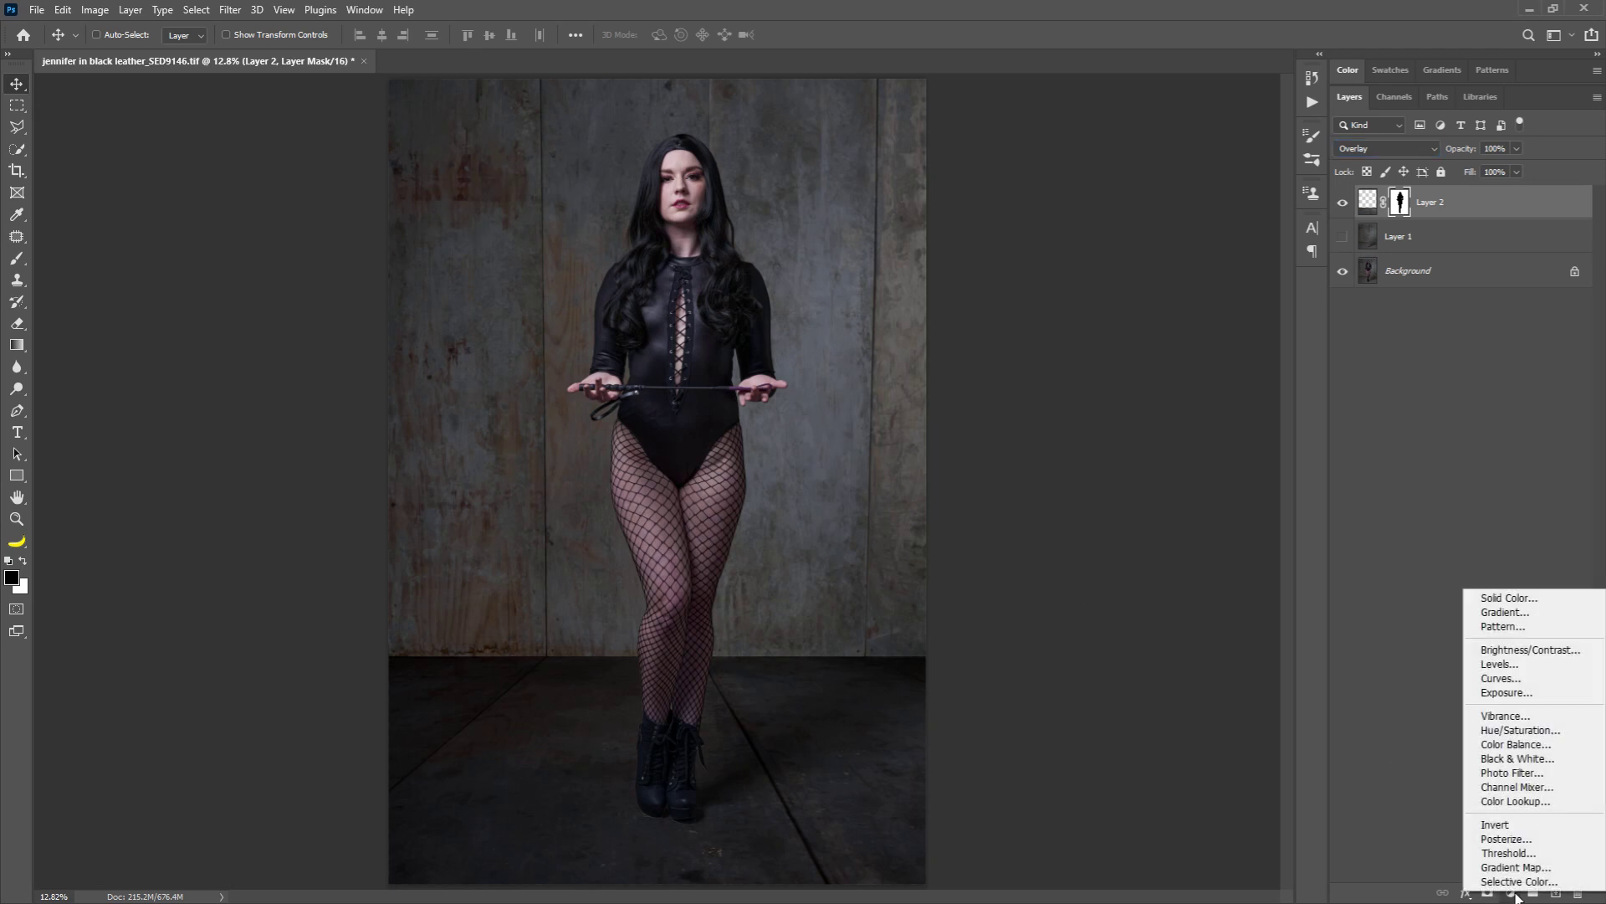
{"action": "left_click", "coordinate": [1519, 679]}
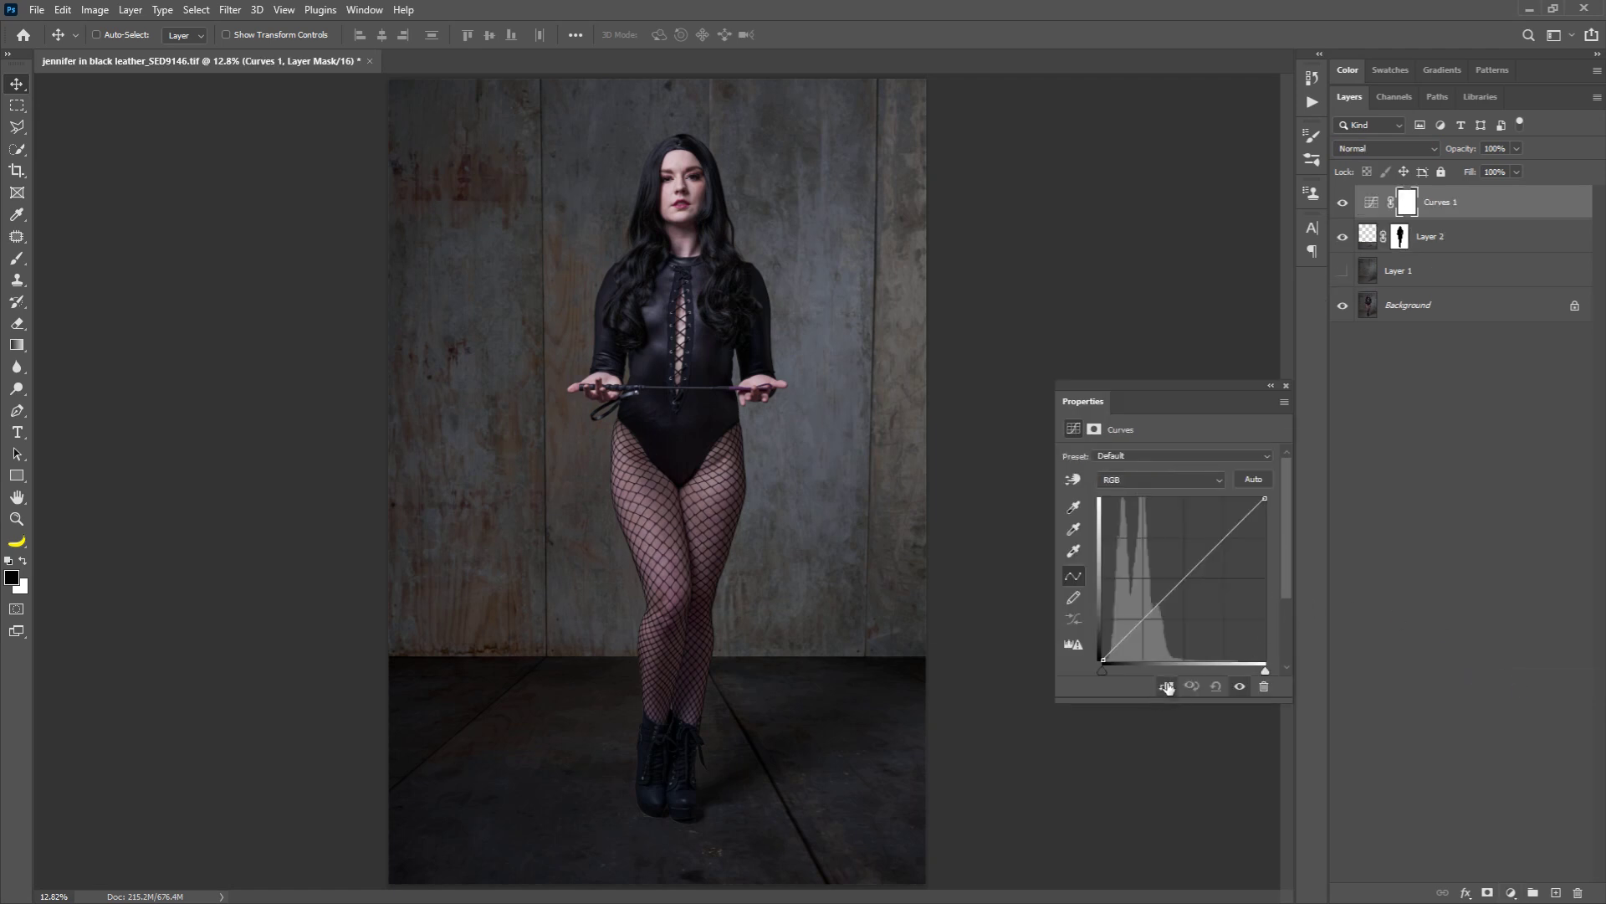
{"action": "left_click", "coordinate": [1166, 686]}
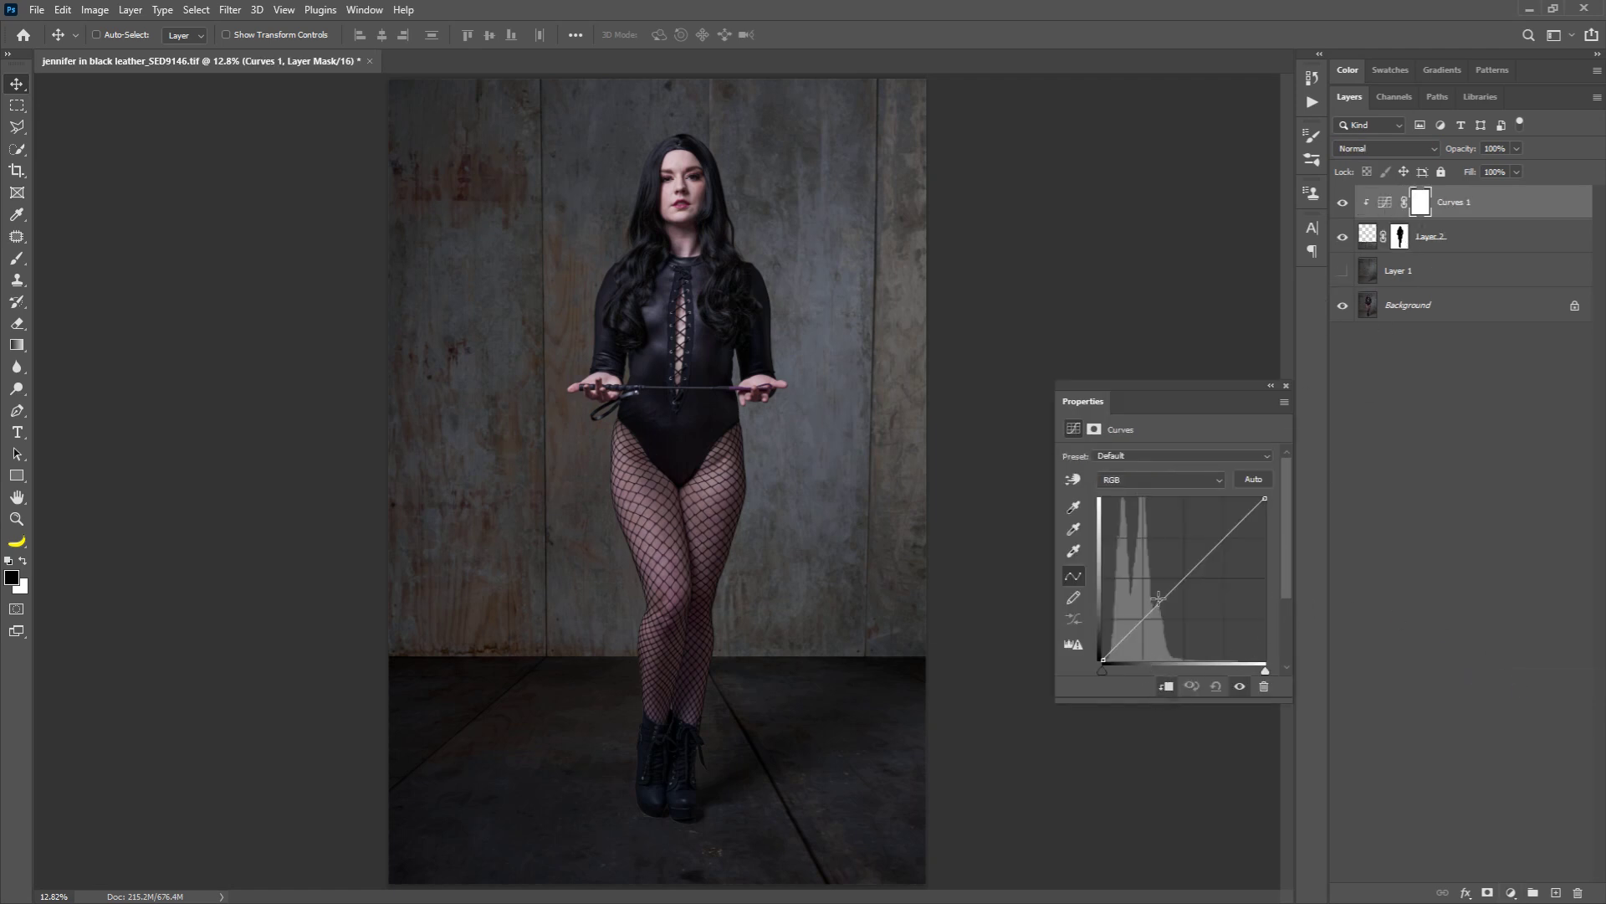
{"action": "left_click_drag", "start_coordinate": [1158, 598], "coordinate": [1142, 586]}
{"action": "left_click", "coordinate": [1286, 387]}
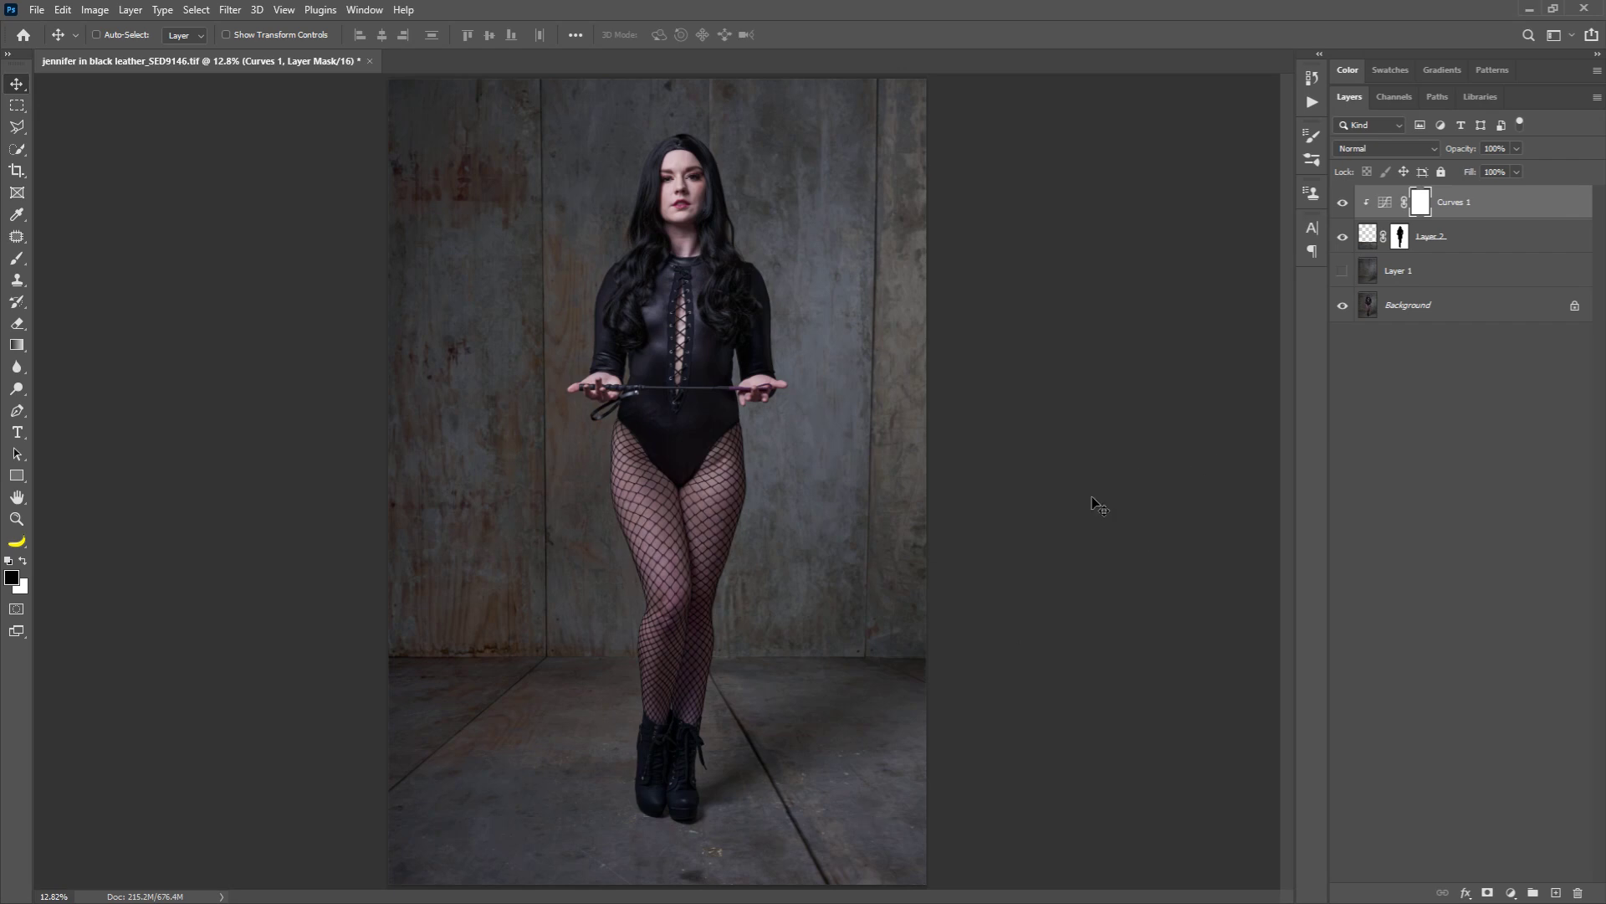
Step: Crop the image to the existing canvas bounds with Delete Cropped Pixels enabled, trimming the reflection layer that extends beyond them
{"action": "left_click", "coordinate": [17, 171]}
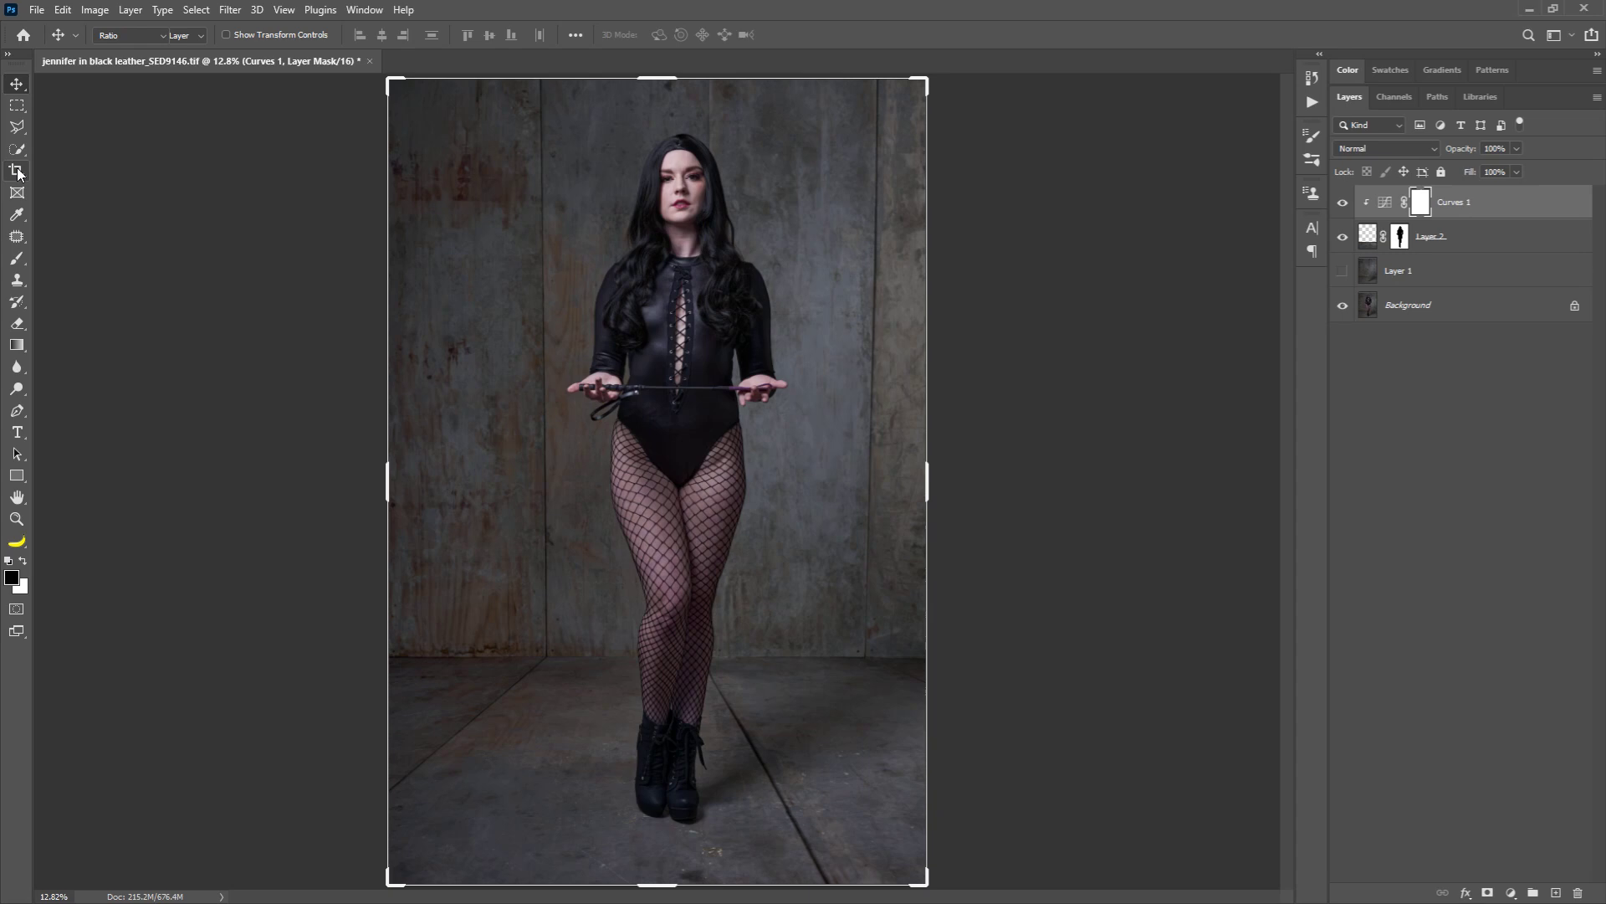
{"action": "left_click", "coordinate": [764, 269]}
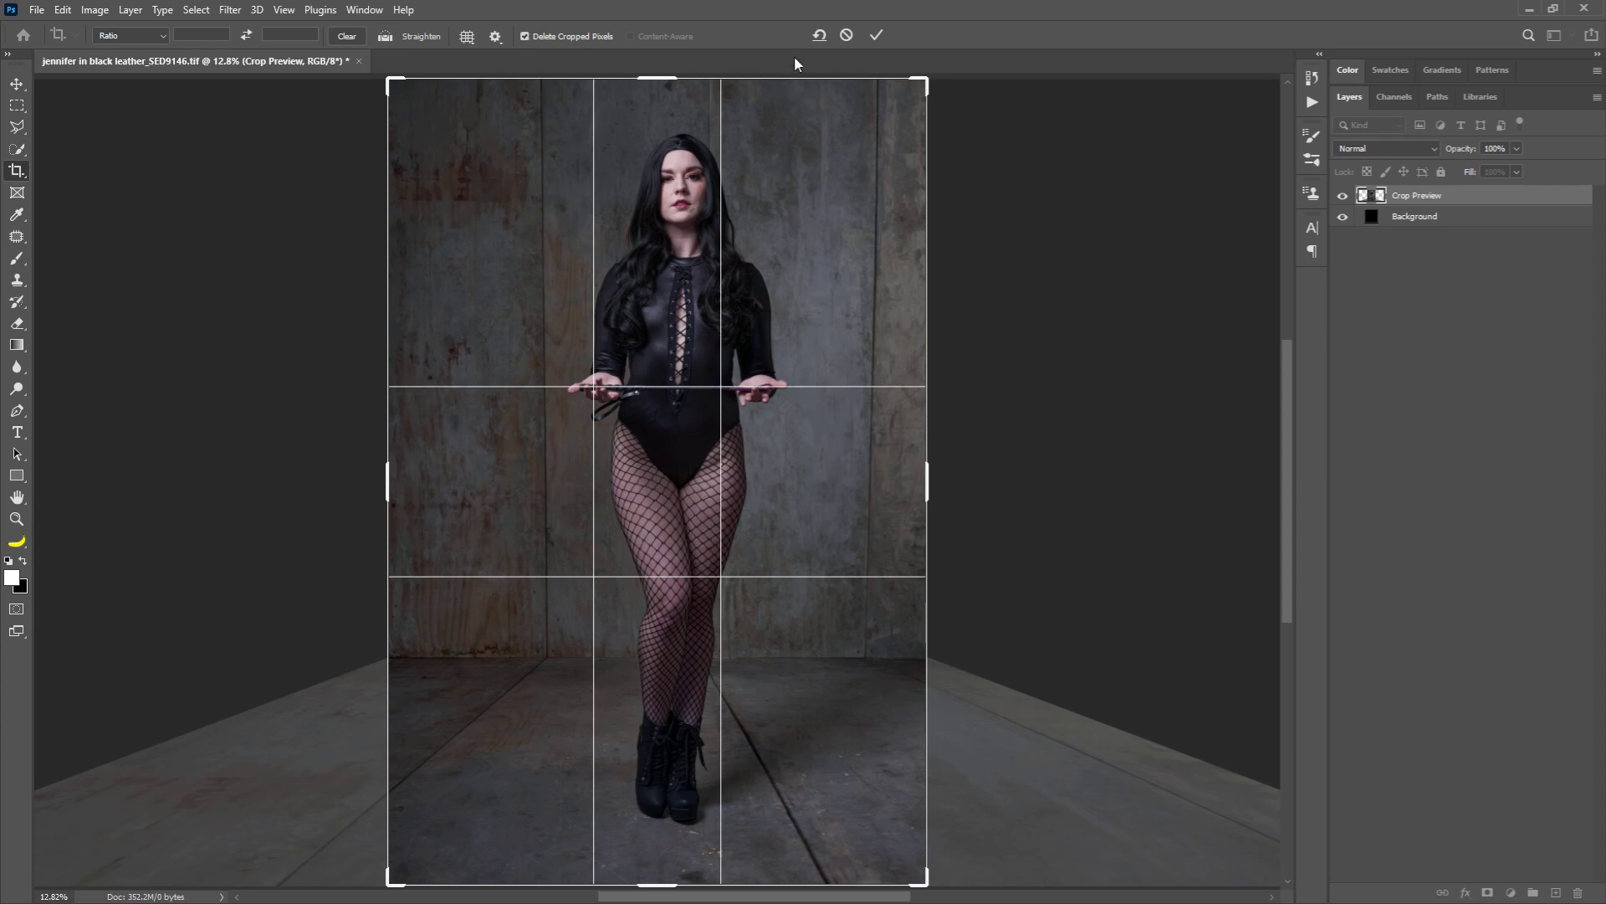
{"action": "left_click", "coordinate": [875, 37]}
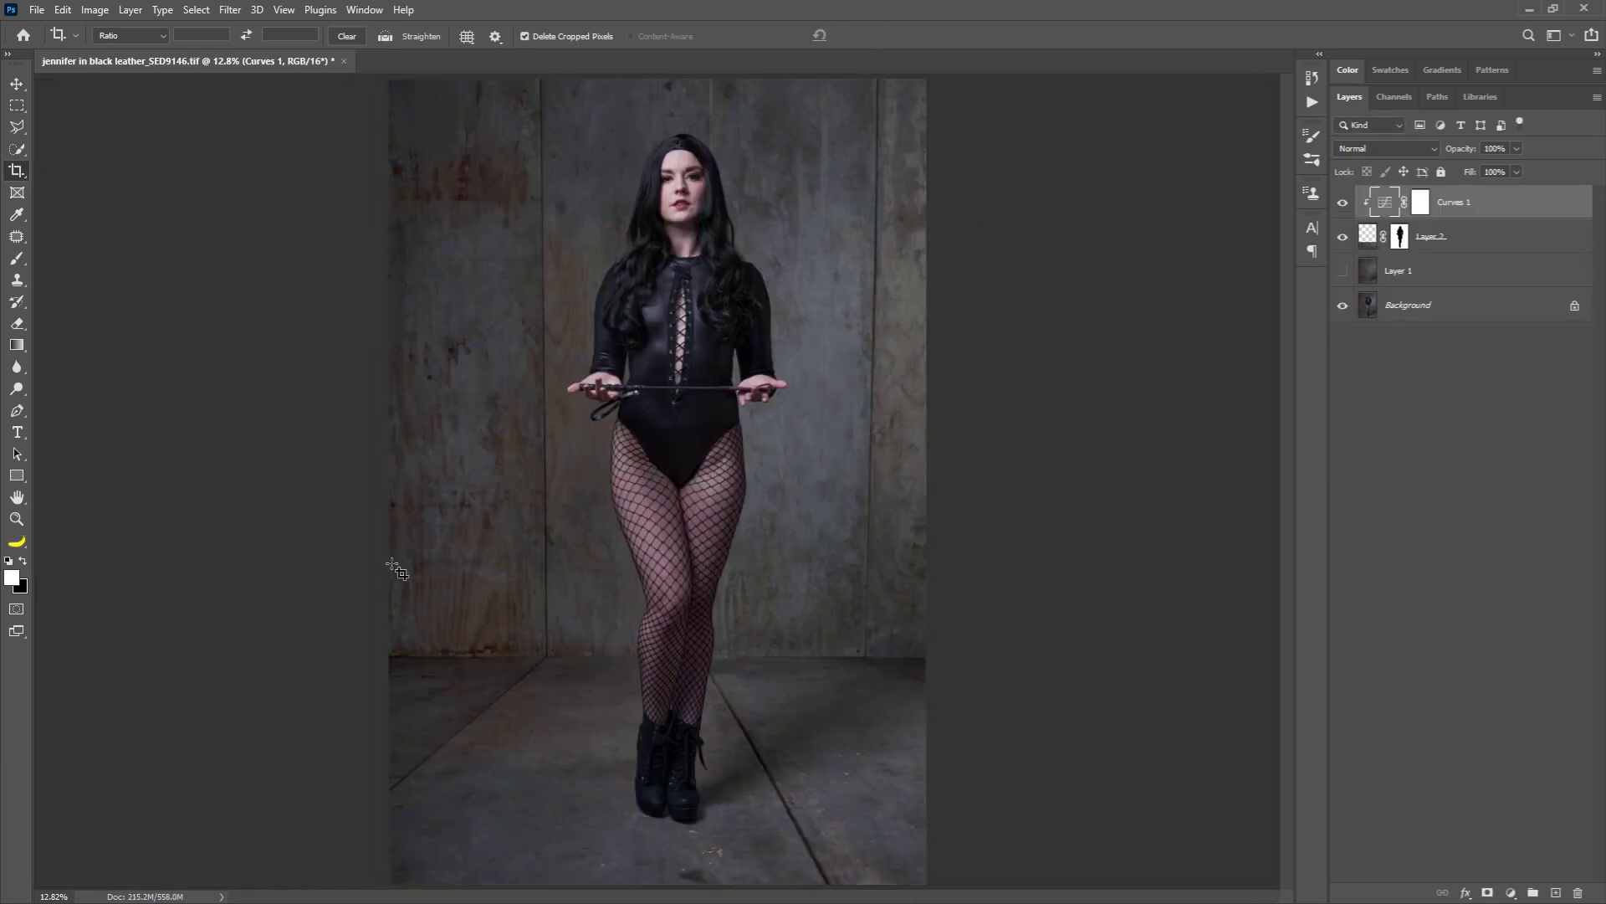